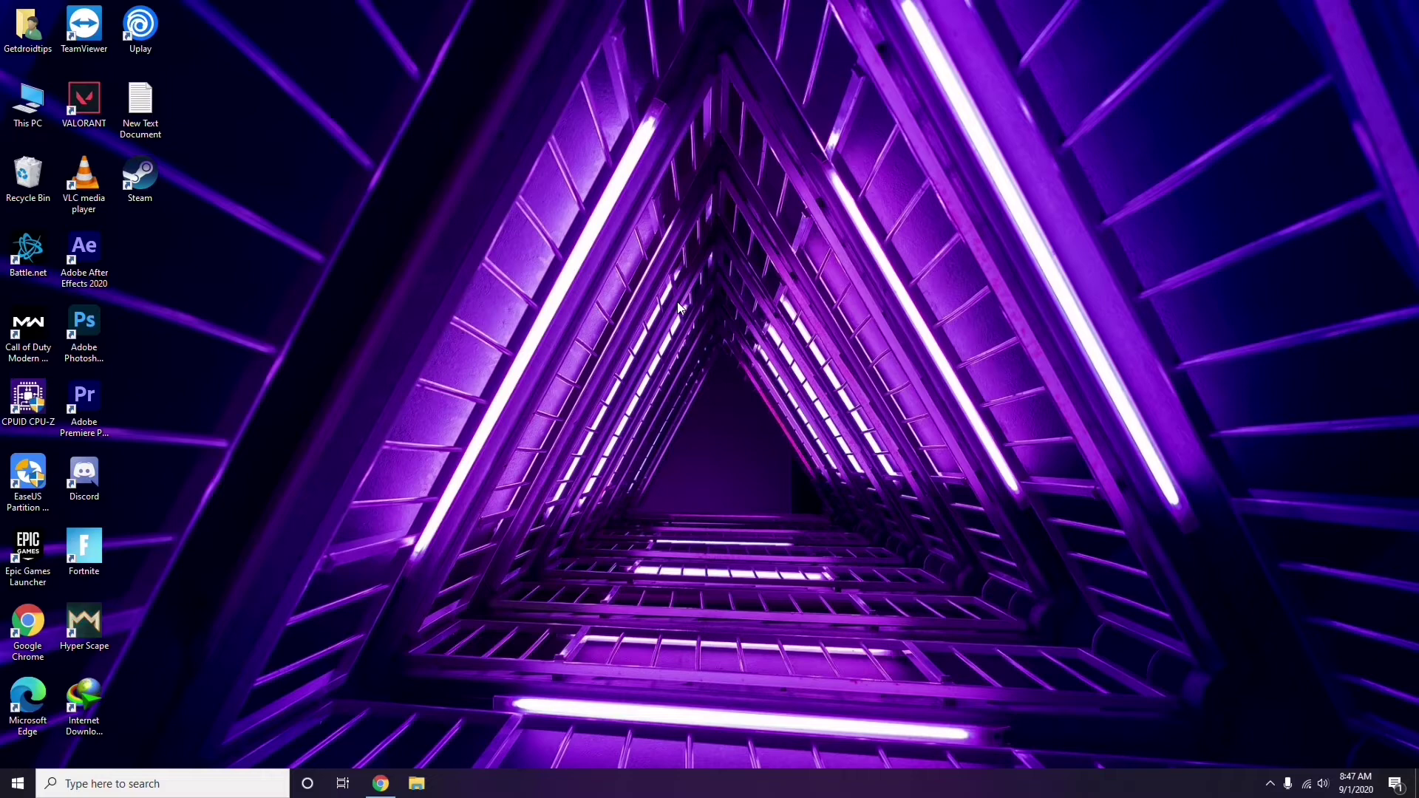
Refresh the desktop, view the device categories in Device Manager through This PC's Computer Management, and close it
right_click(538, 206)
left_click(574, 270)
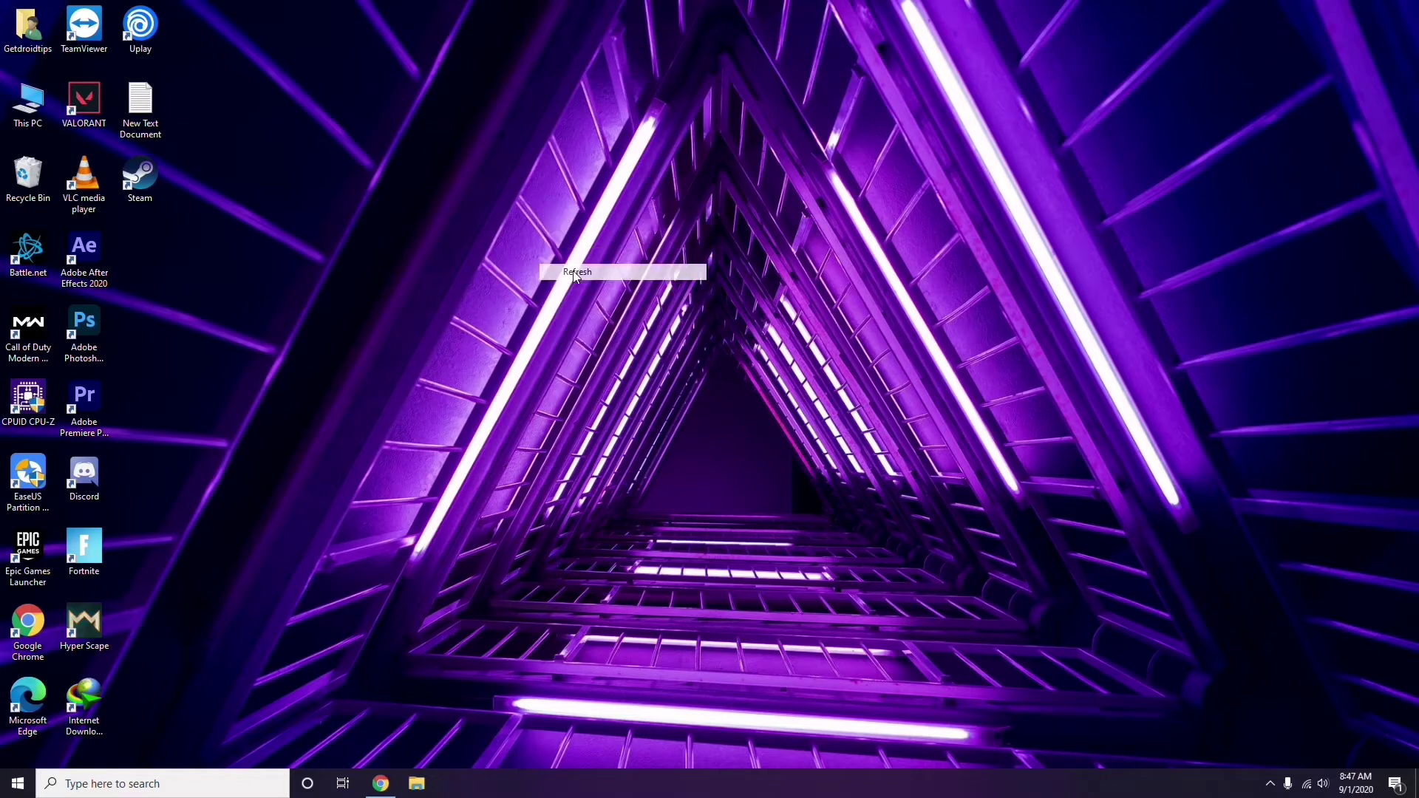
right_click(30, 119)
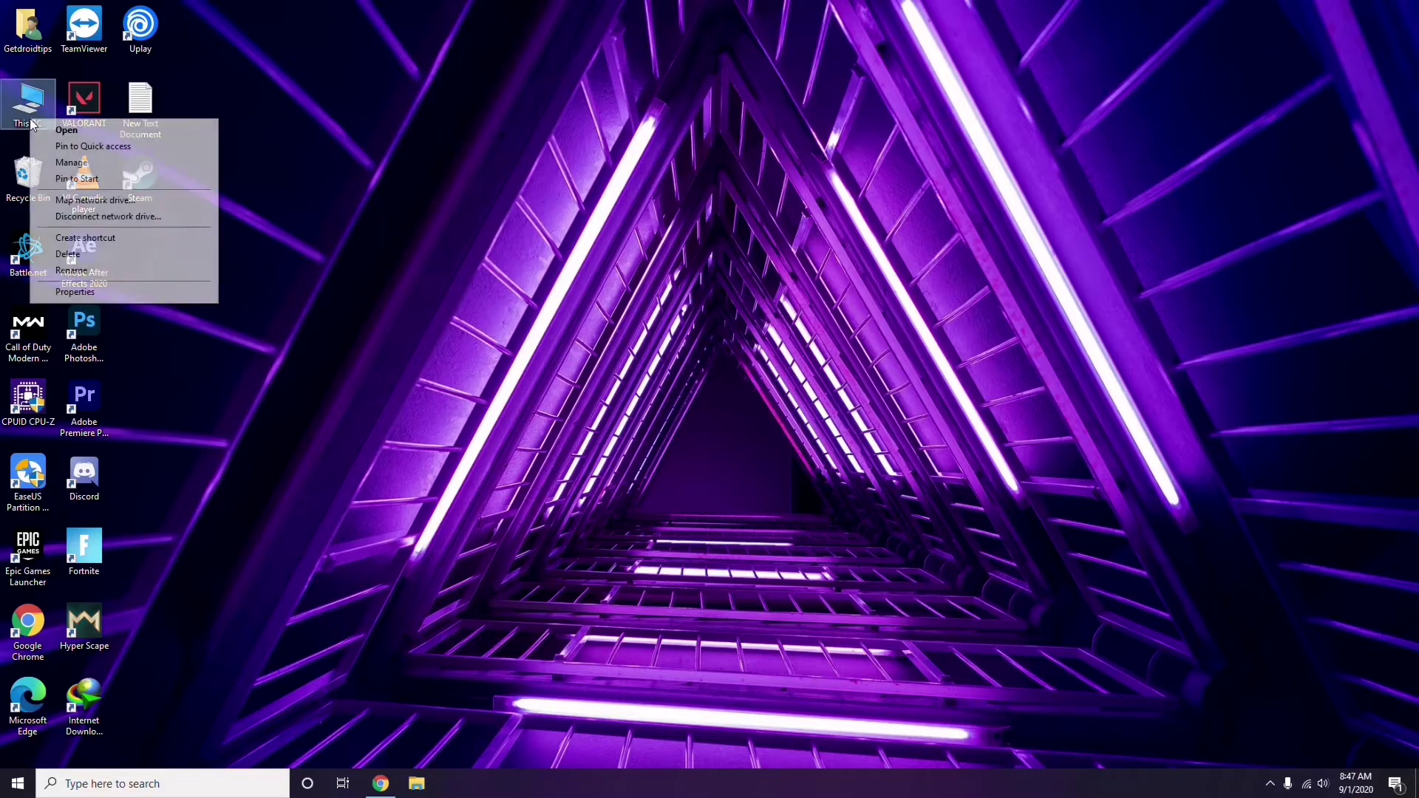
left_click(77, 164)
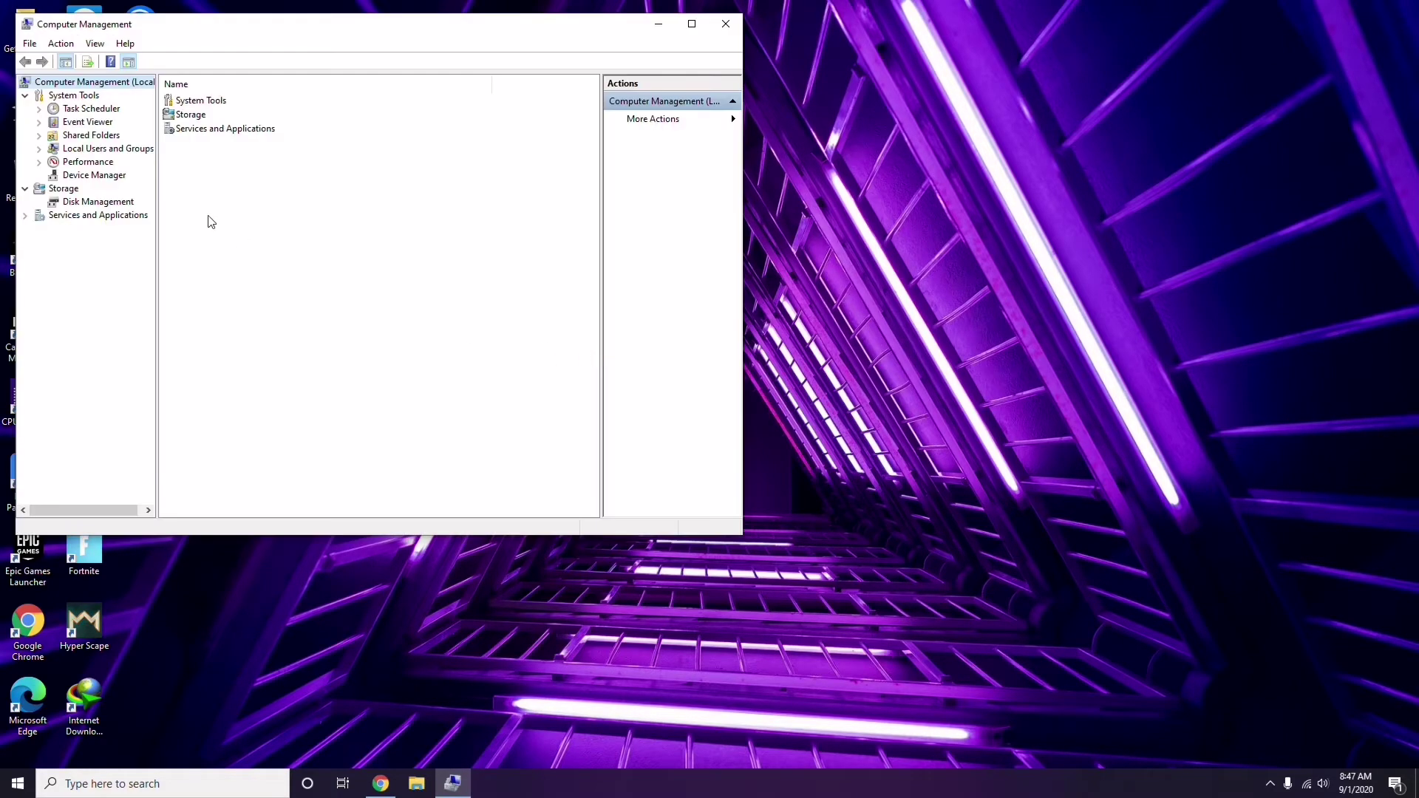
left_click(86, 174)
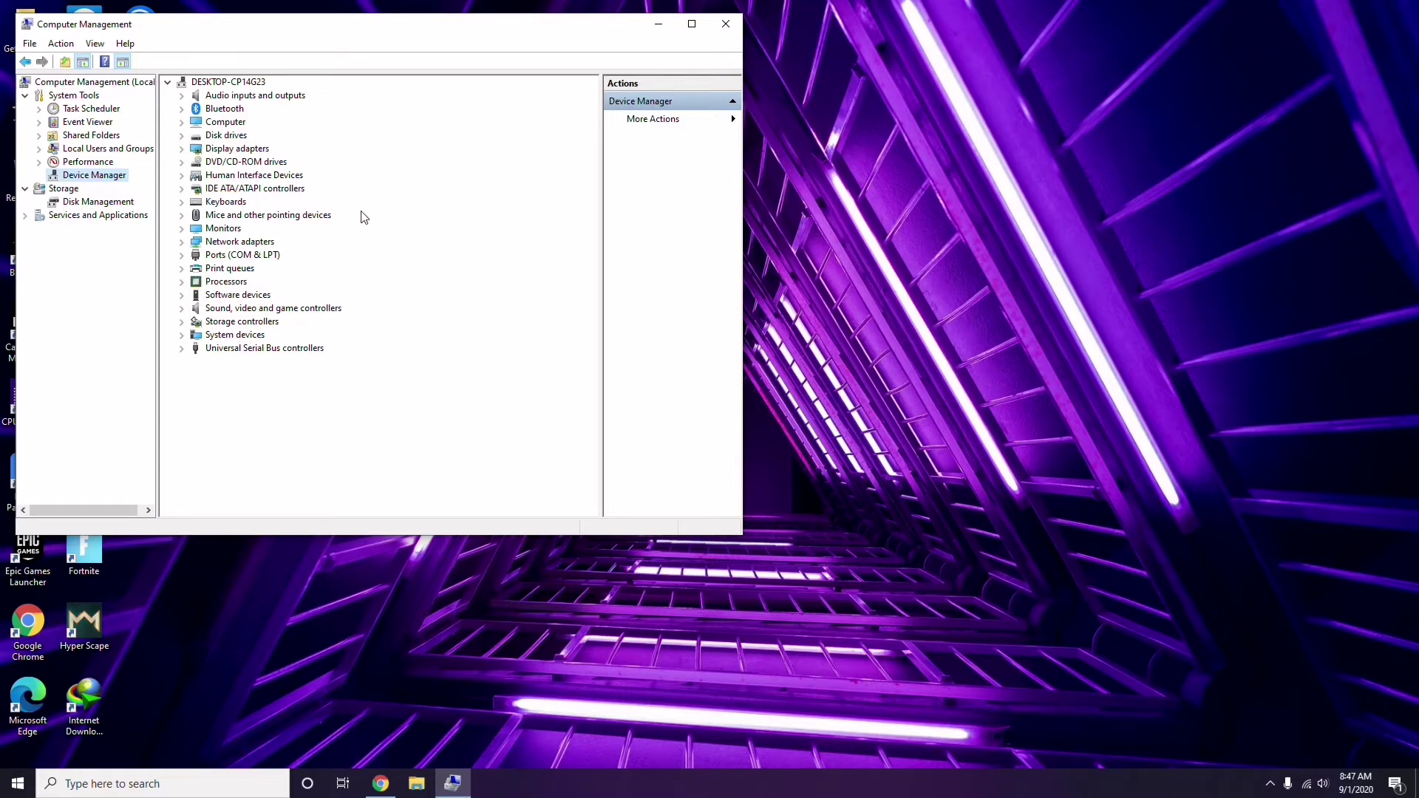
left_click(726, 25)
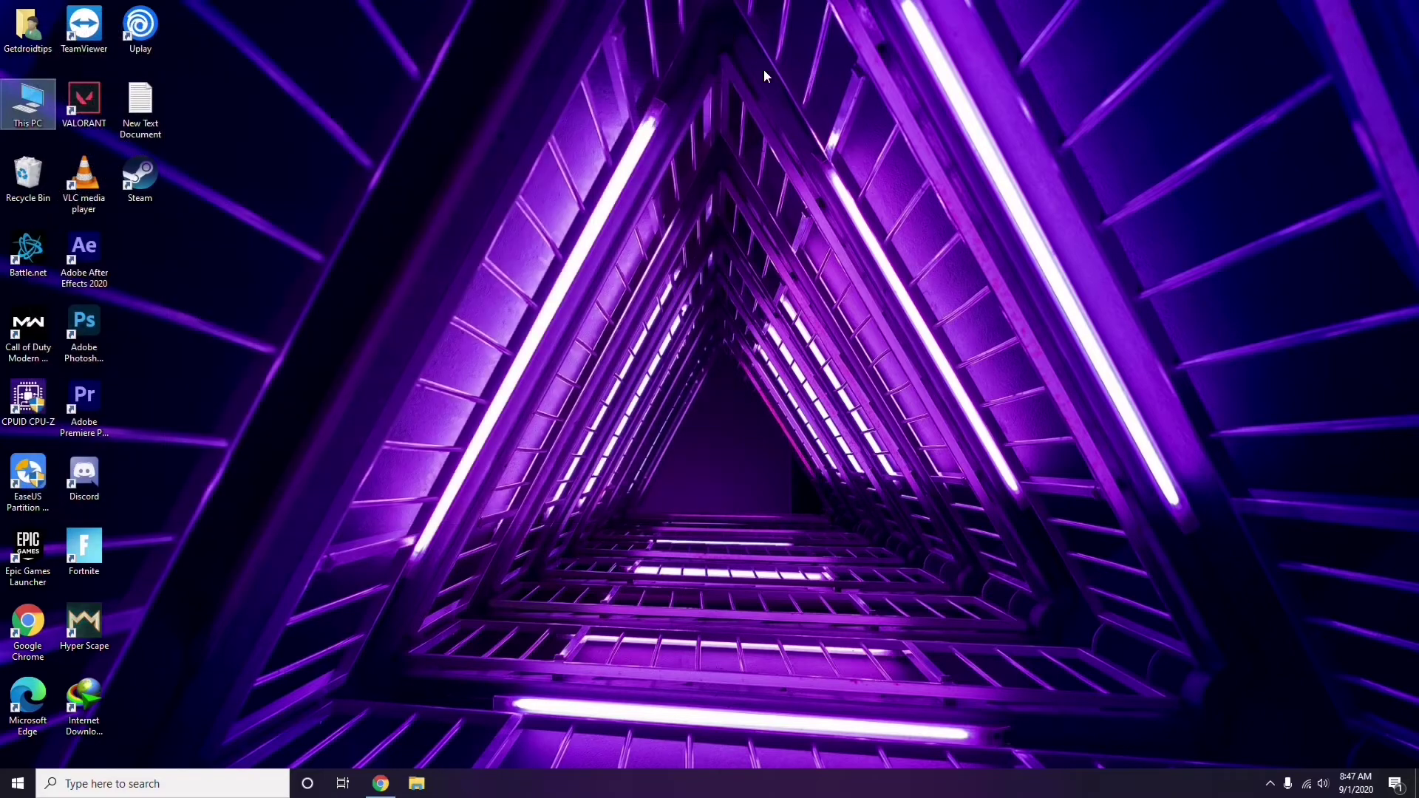
Open AMD Radeon Software, review its System, Graphics and Display settings and the driver version on Home, and close it
left_click(1271, 785)
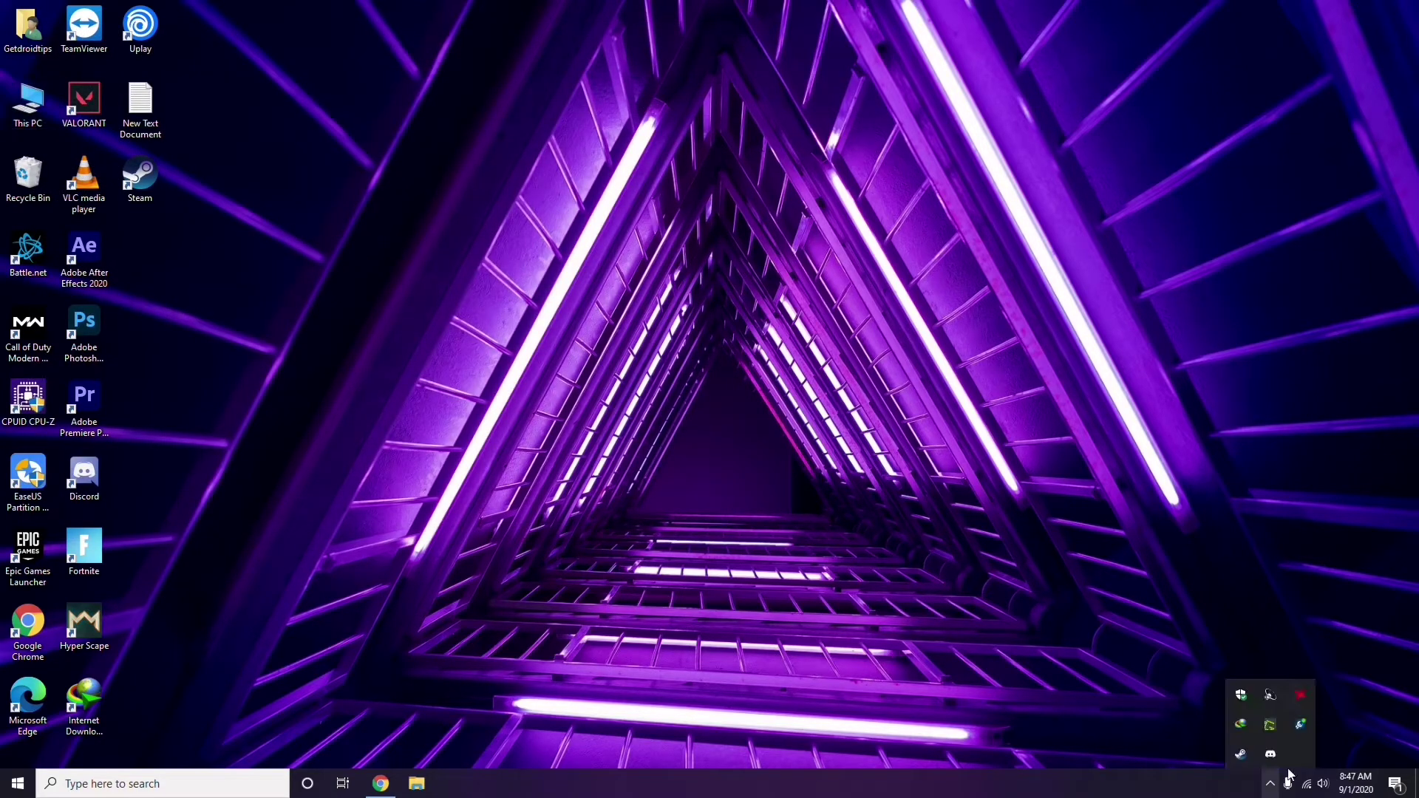
left_click(1298, 696)
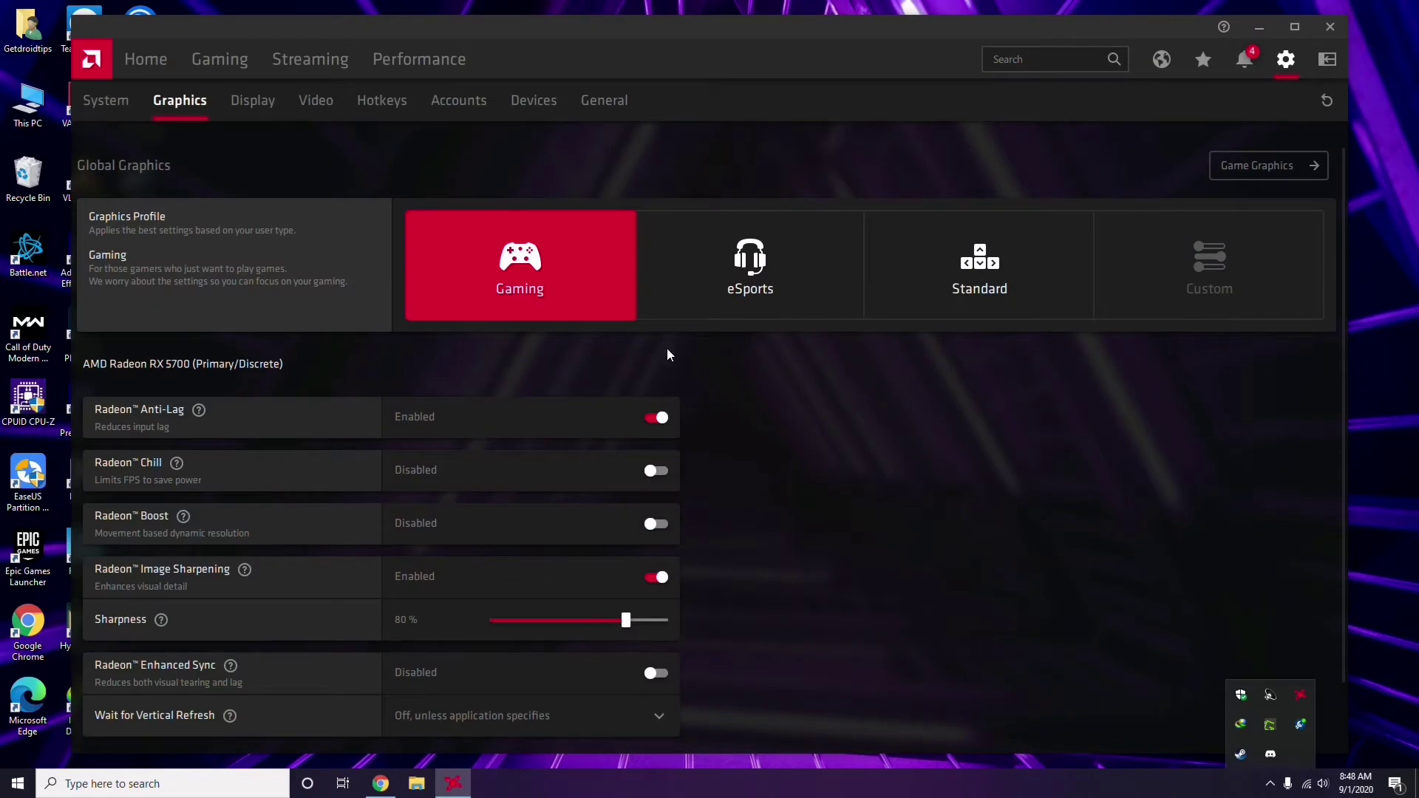
left_click(118, 104)
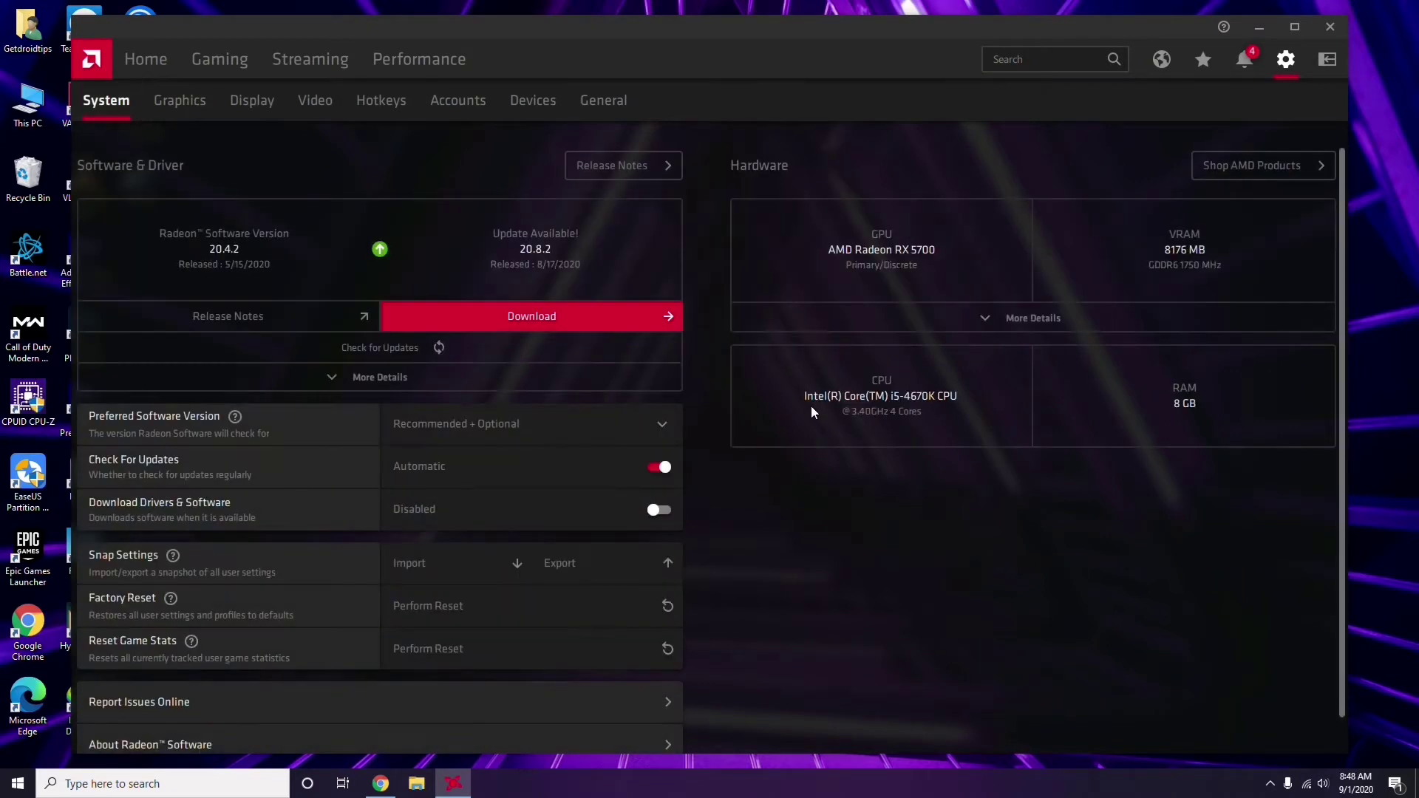
left_click(175, 103)
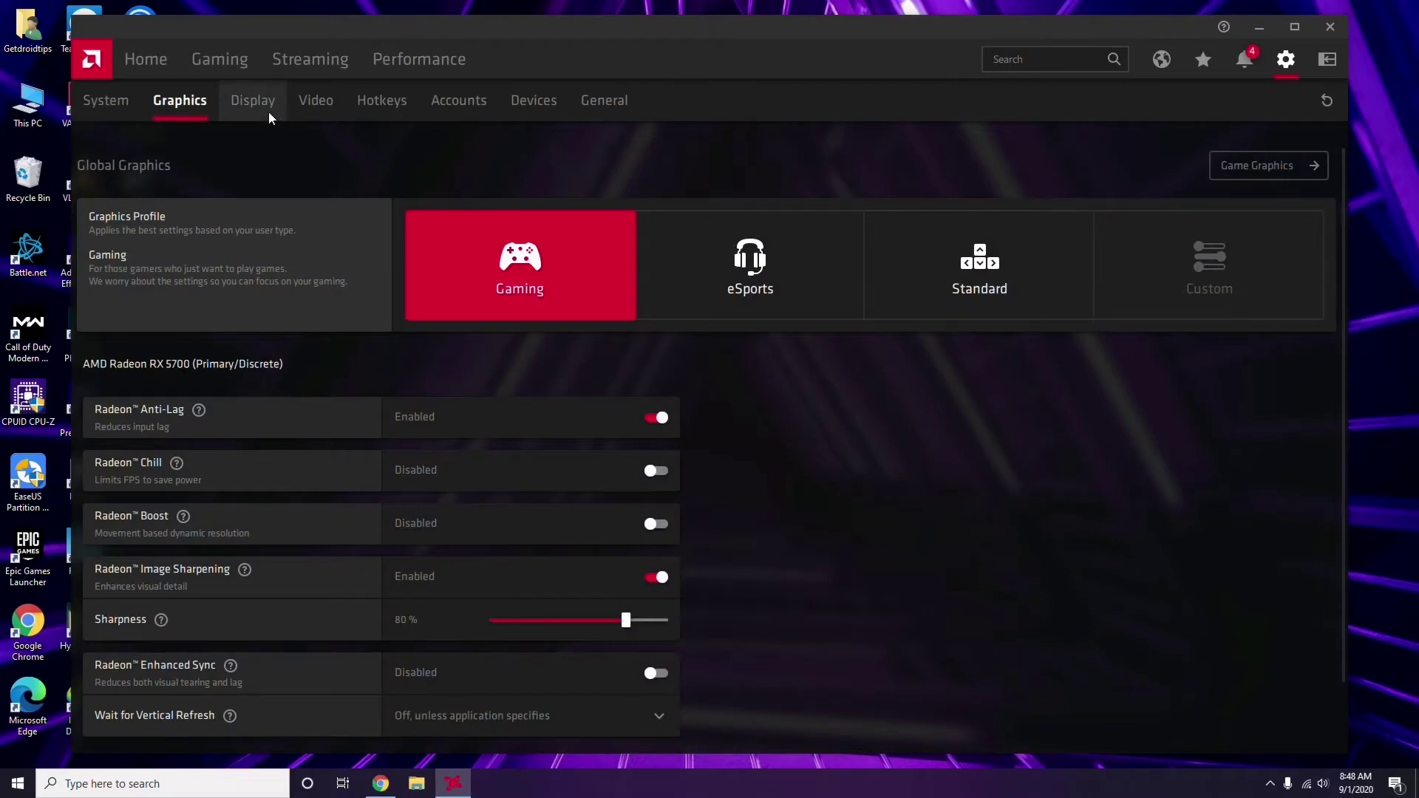
left_click(269, 111)
left_click(153, 62)
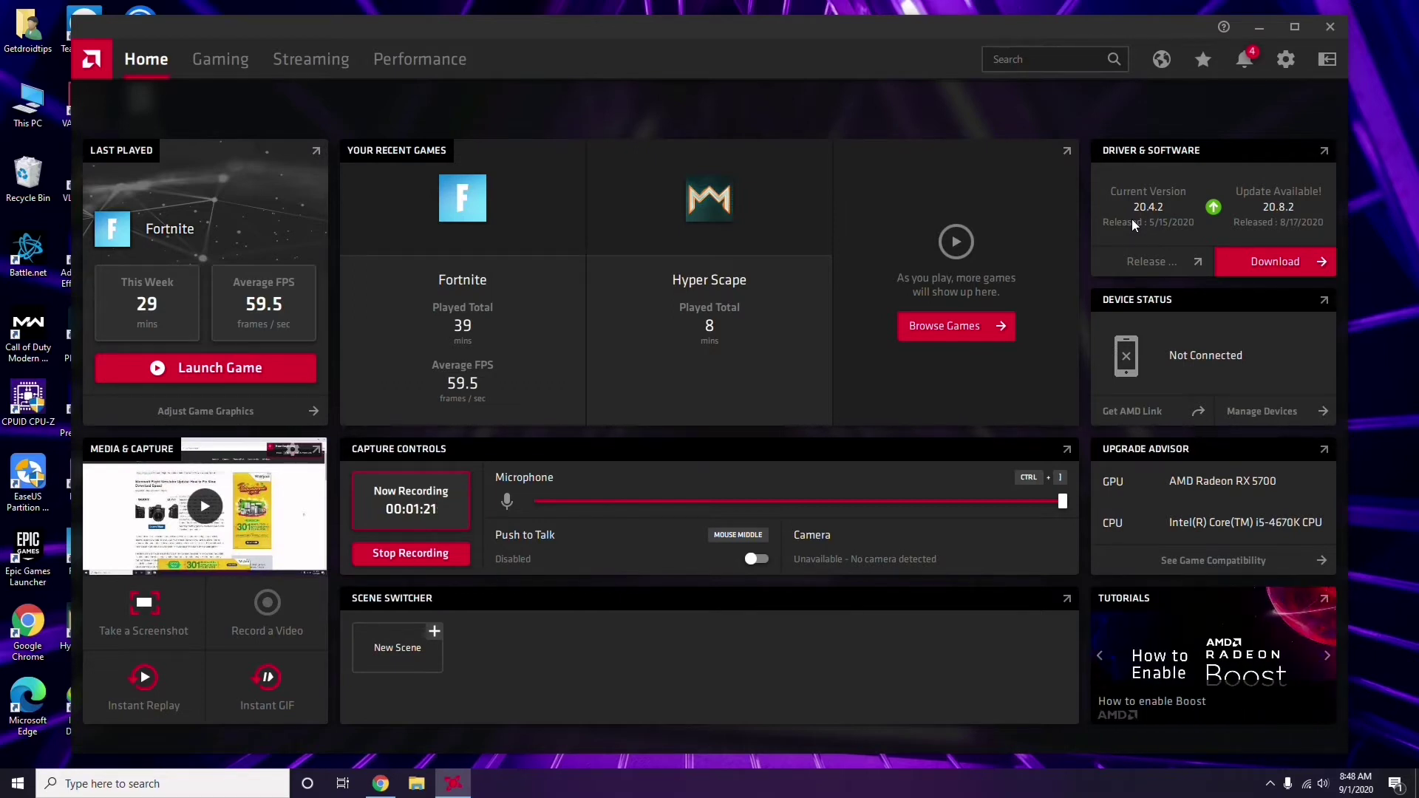
left_click(1335, 28)
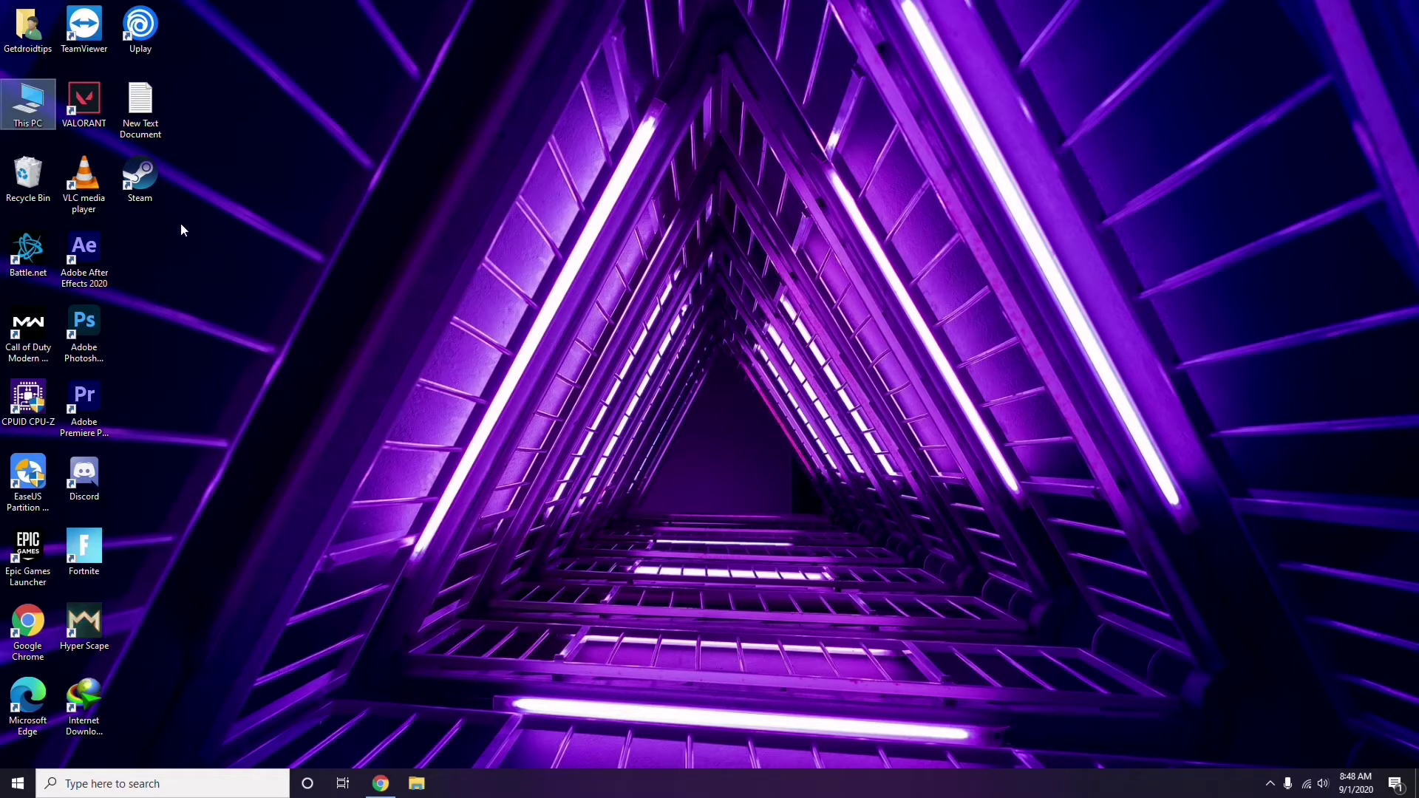
Refresh the desktop, switch to Steam, turn off the in-game Steam Overlay, save the settings and close its window
right_click(298, 194)
left_click(328, 257)
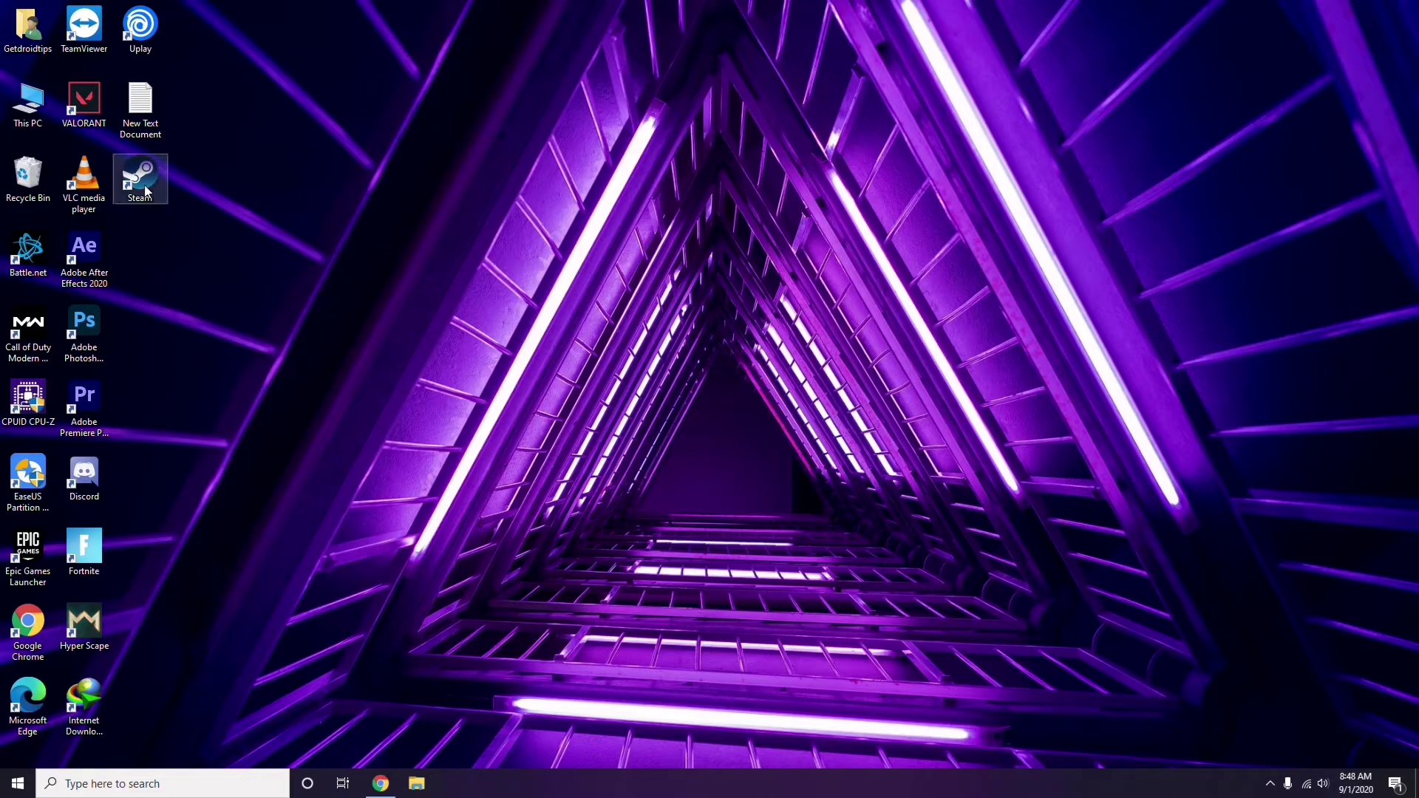
double_click(140, 180)
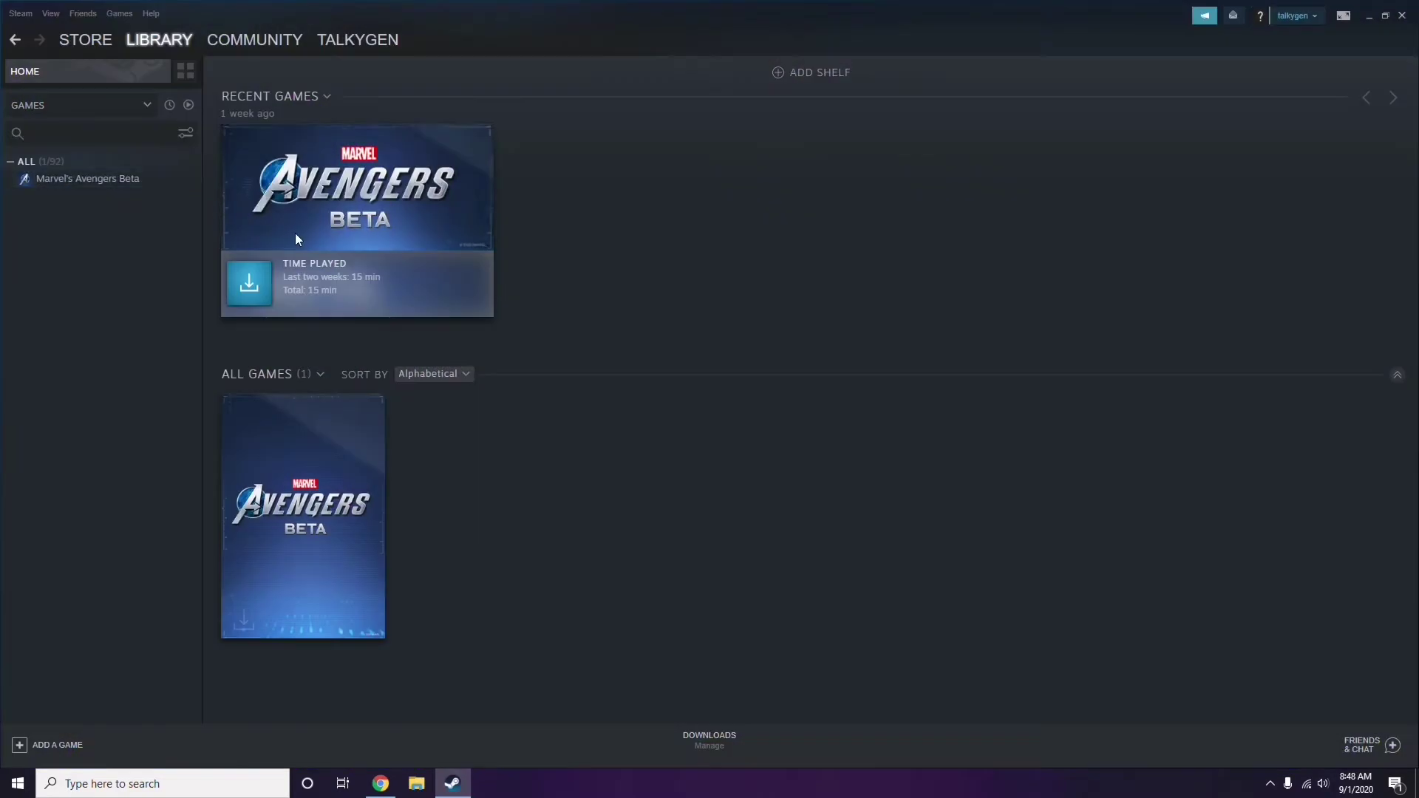
left_click(21, 13)
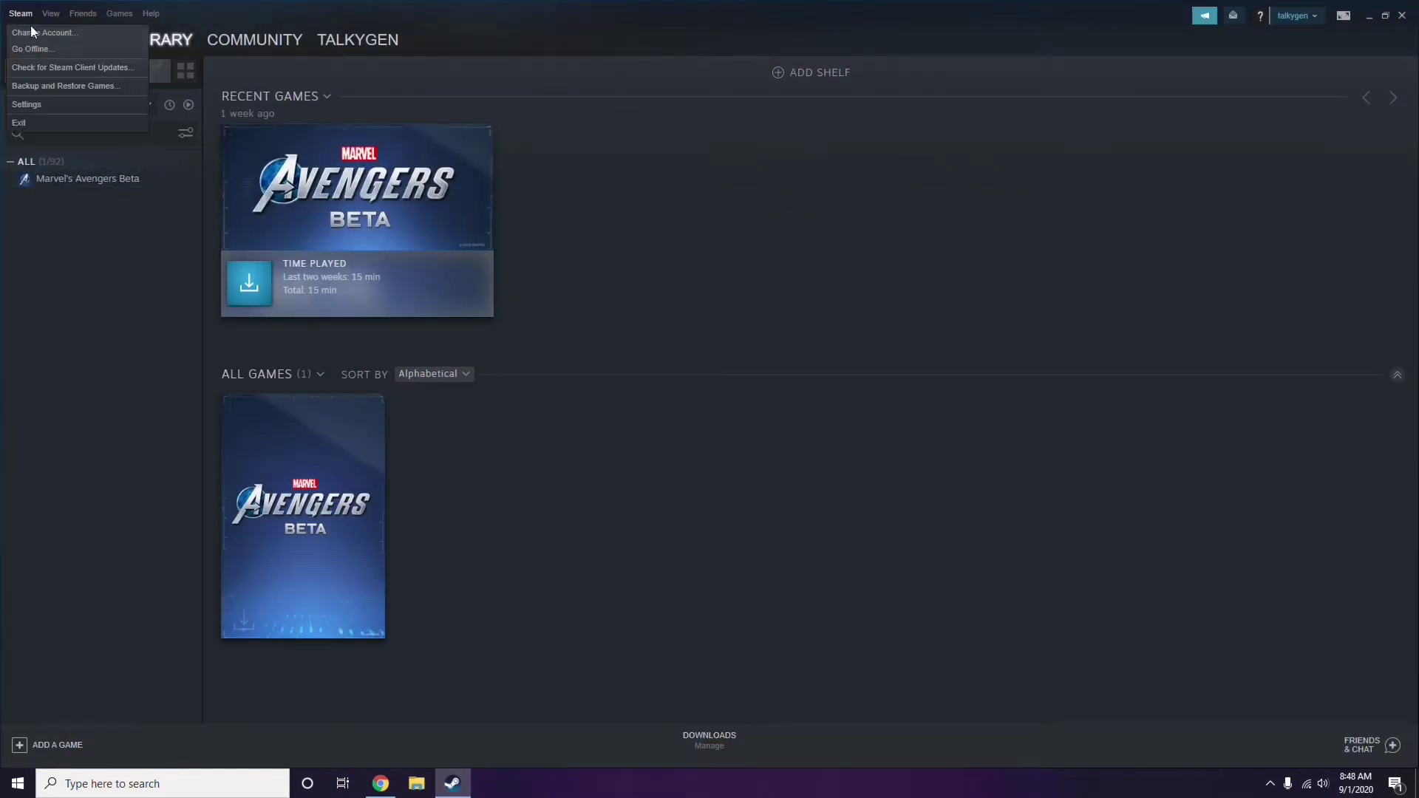
left_click(46, 103)
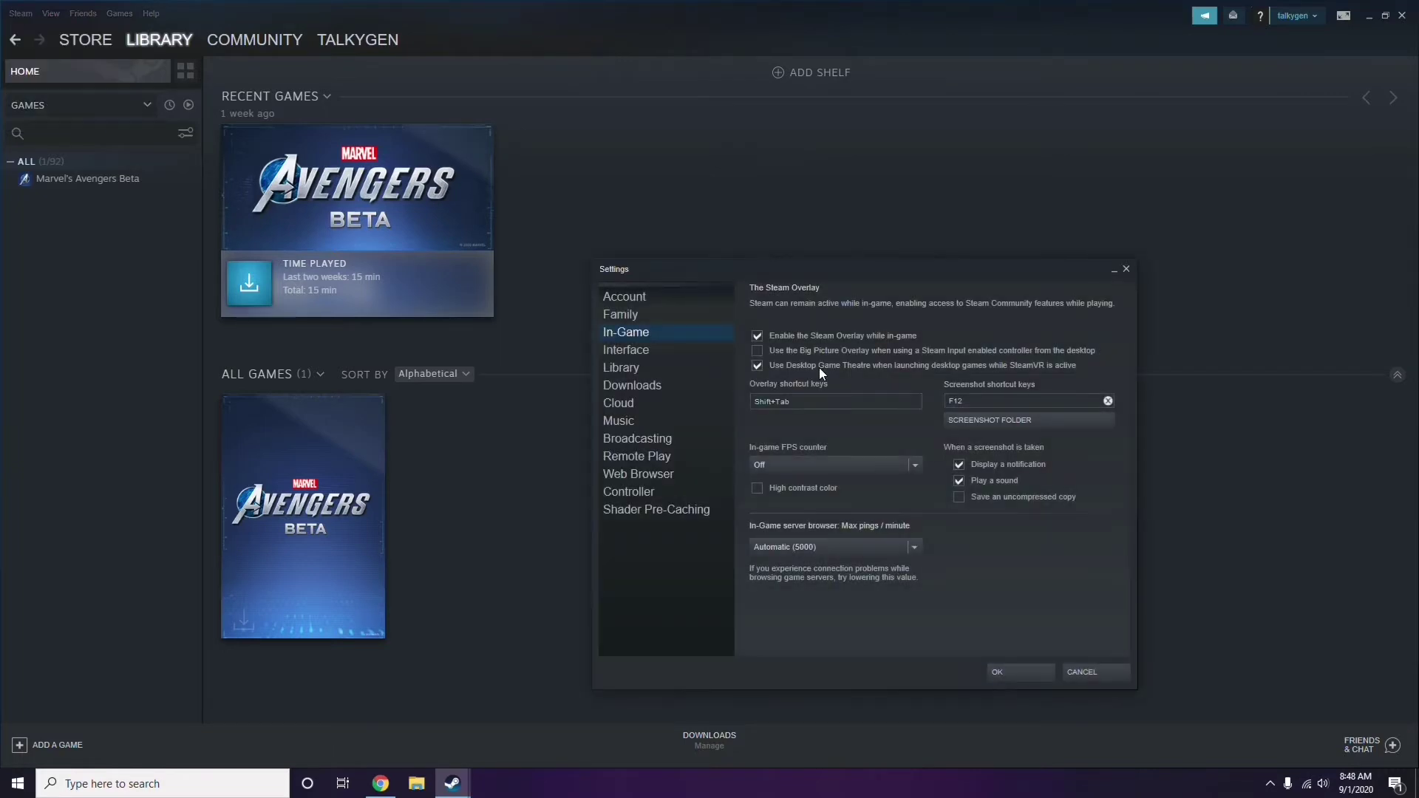
left_click_drag(862, 282, 786, 161)
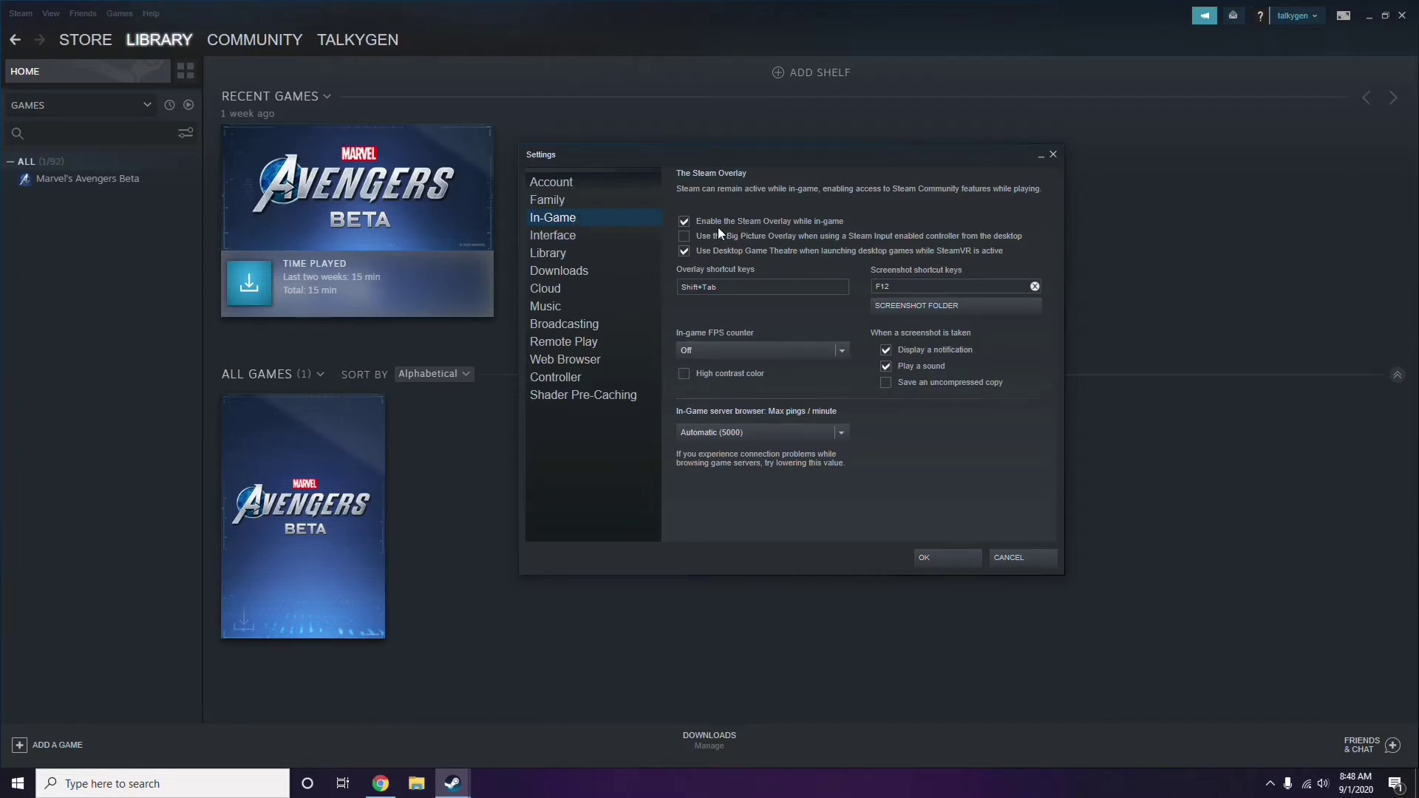
left_click(752, 224)
left_click(933, 557)
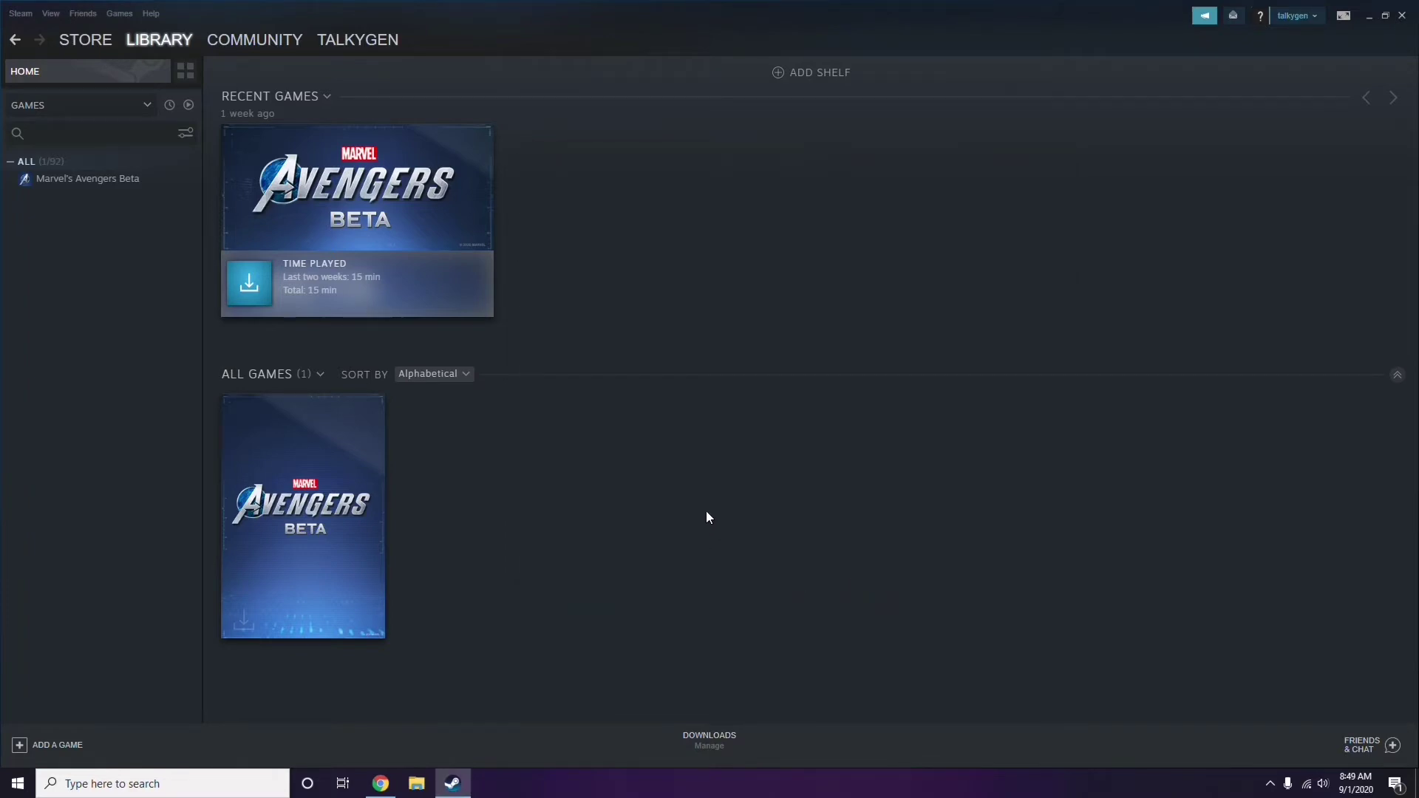
left_click(1402, 14)
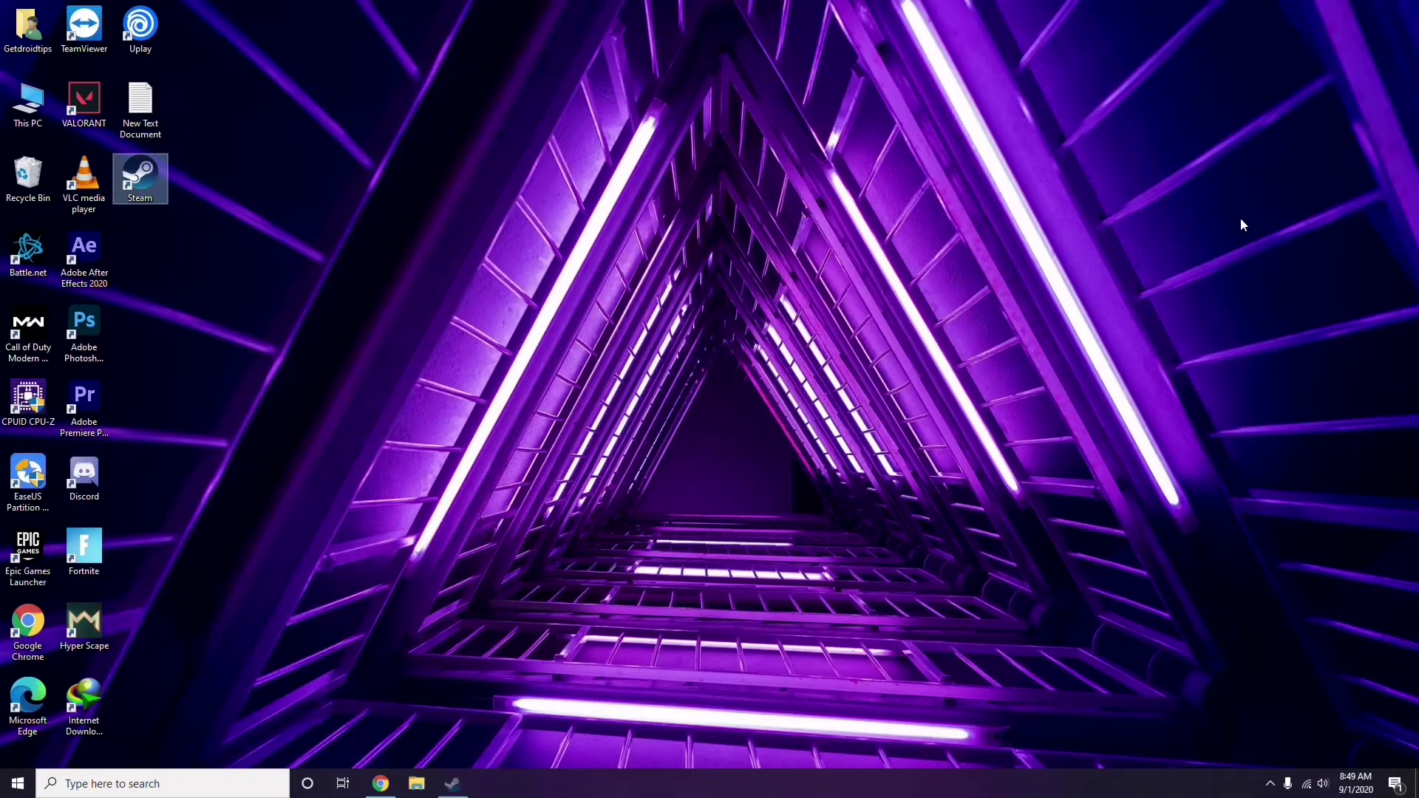
Refresh the desktop, switch to Discord and turn off the OpenH264 video codec in the Voice & Video settings
right_click(578, 238)
left_click(615, 306)
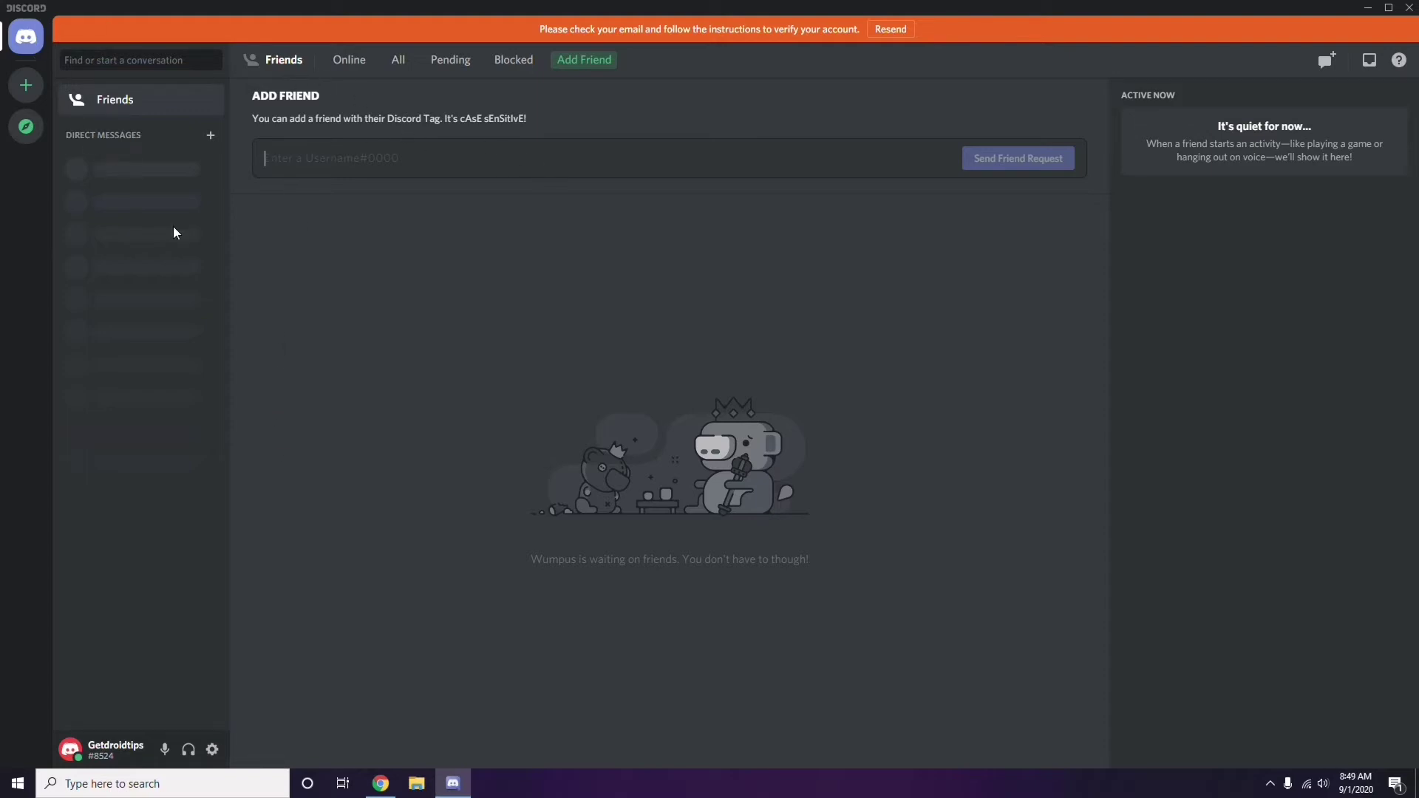
left_click(213, 751)
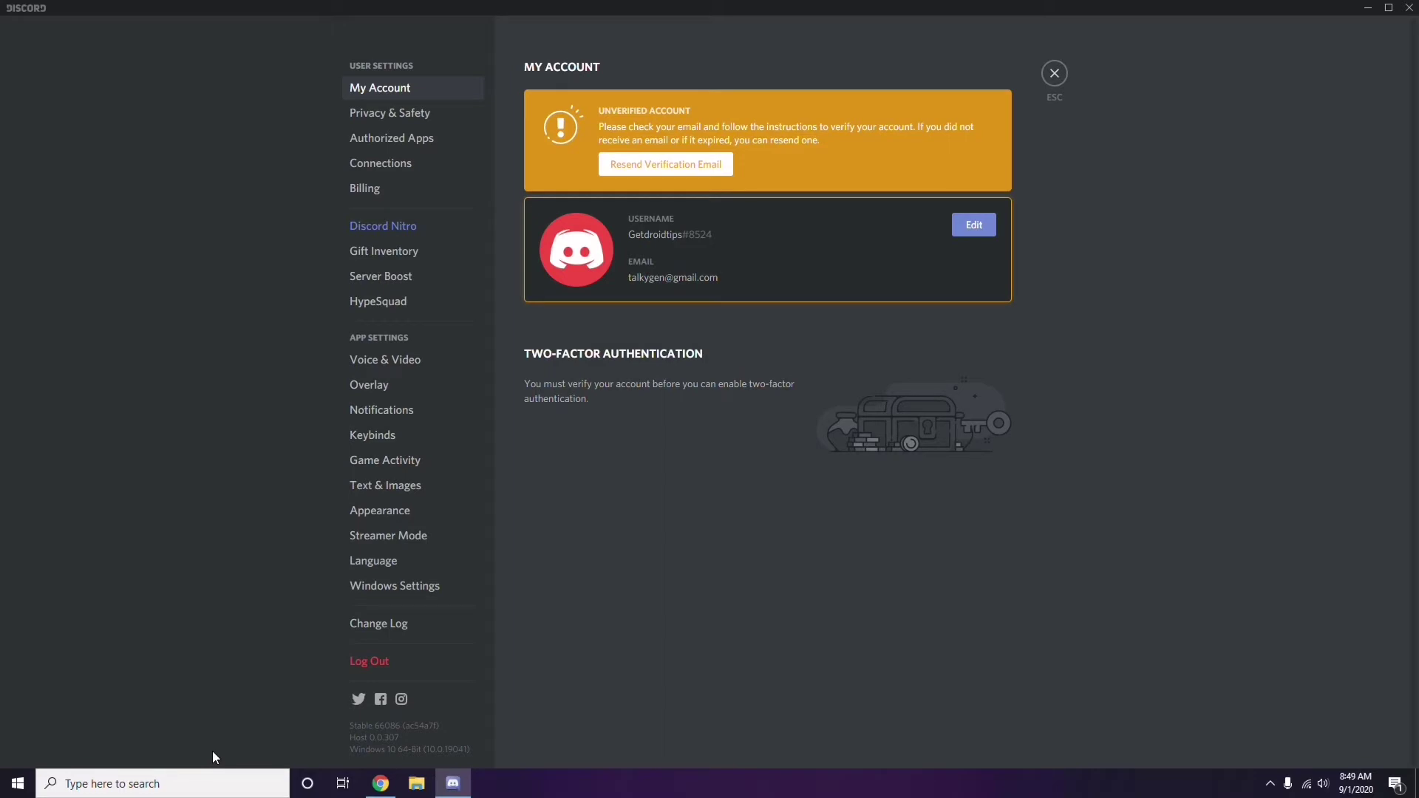
left_click(378, 361)
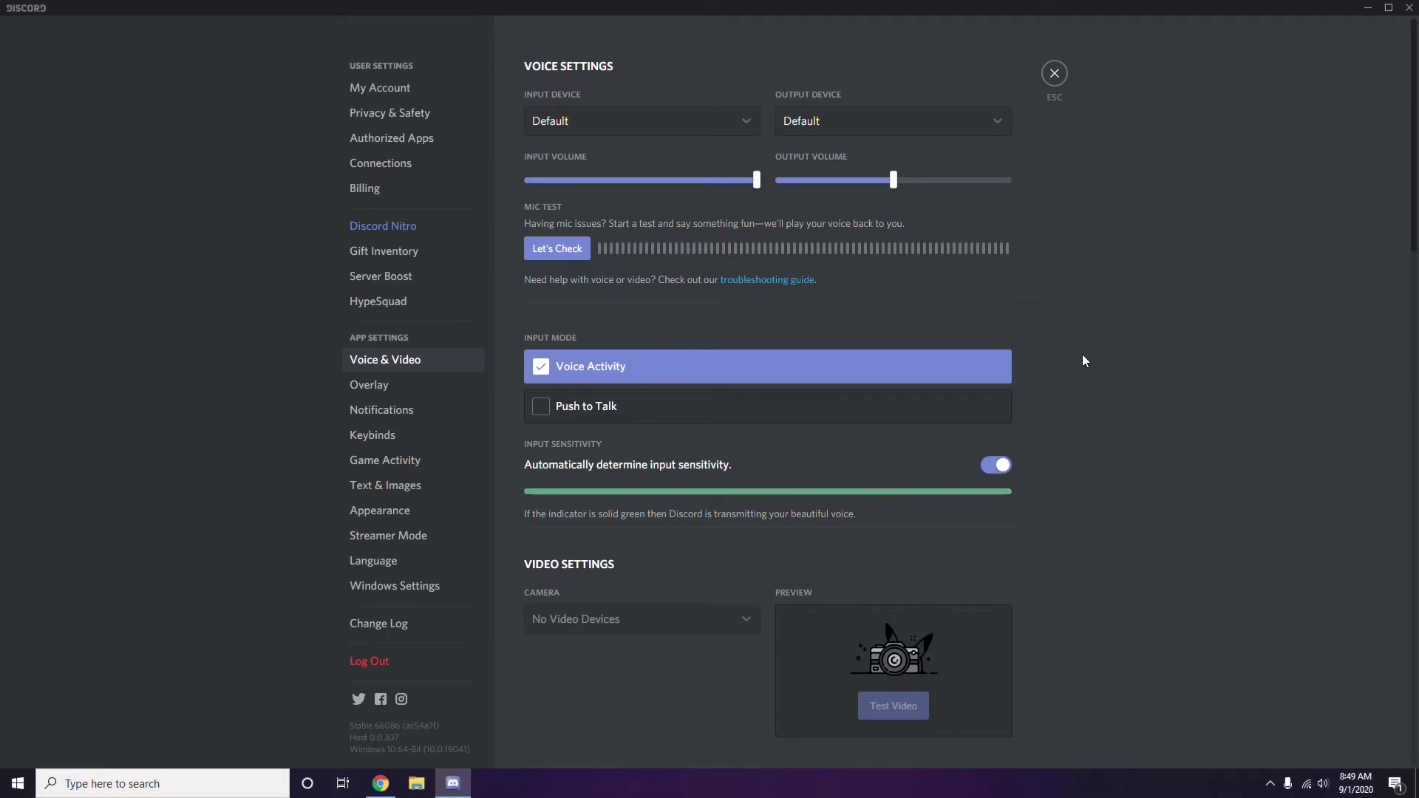
scroll(1083, 356, "down", 2)
scroll(1083, 356, "down", 6)
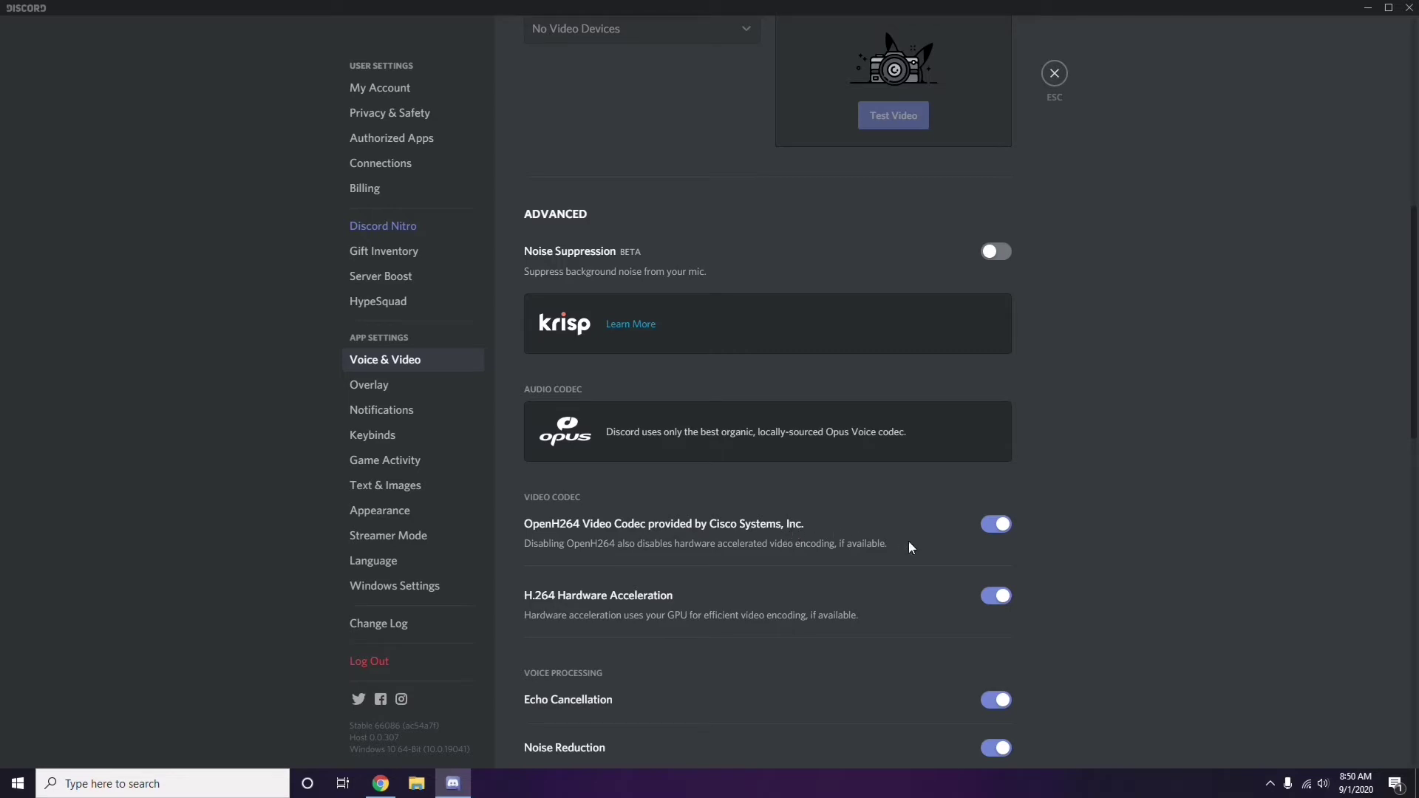
left_click(989, 526)
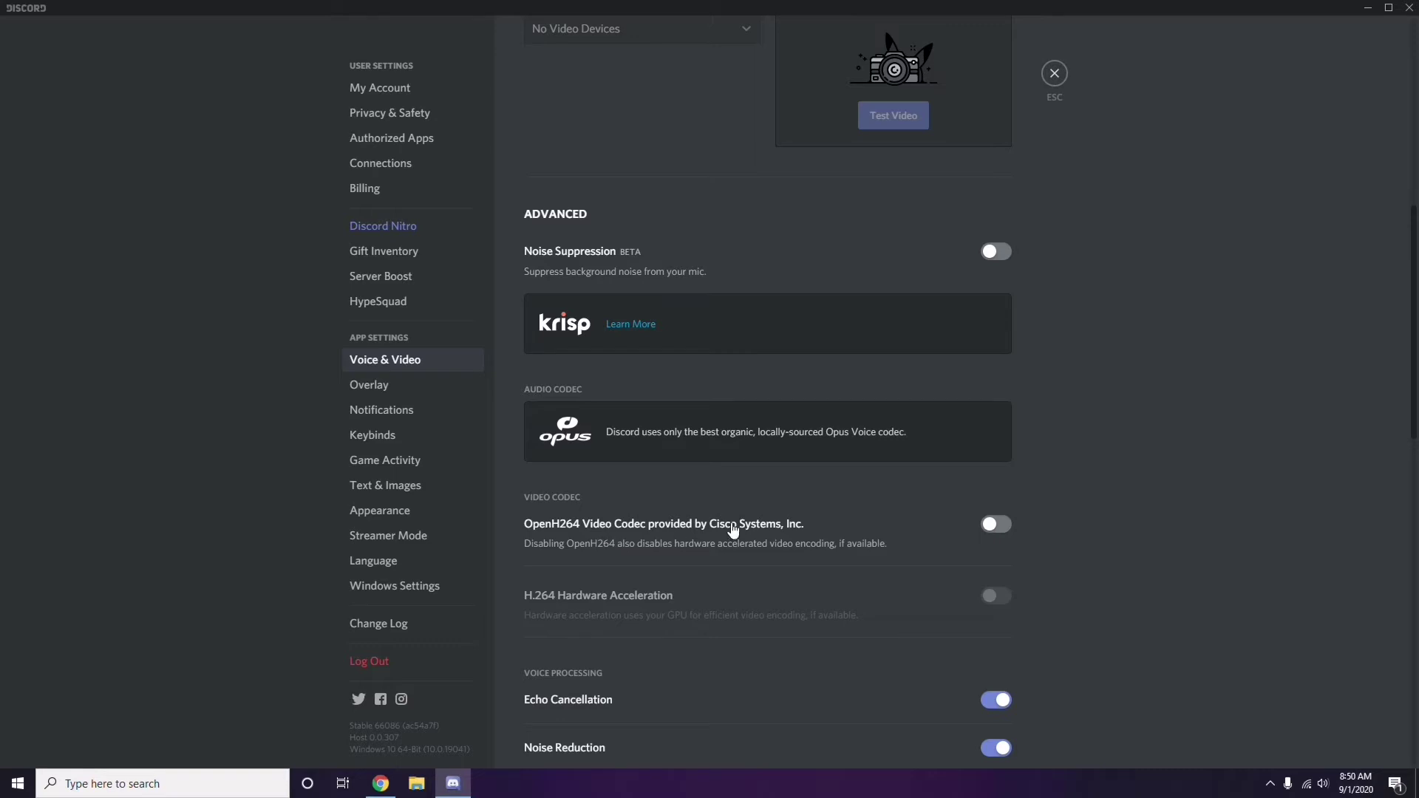
Turn off Discord's in-game overlay in the Overlay settings
scroll(733, 530, "down", 2)
scroll(733, 529, "down", 4)
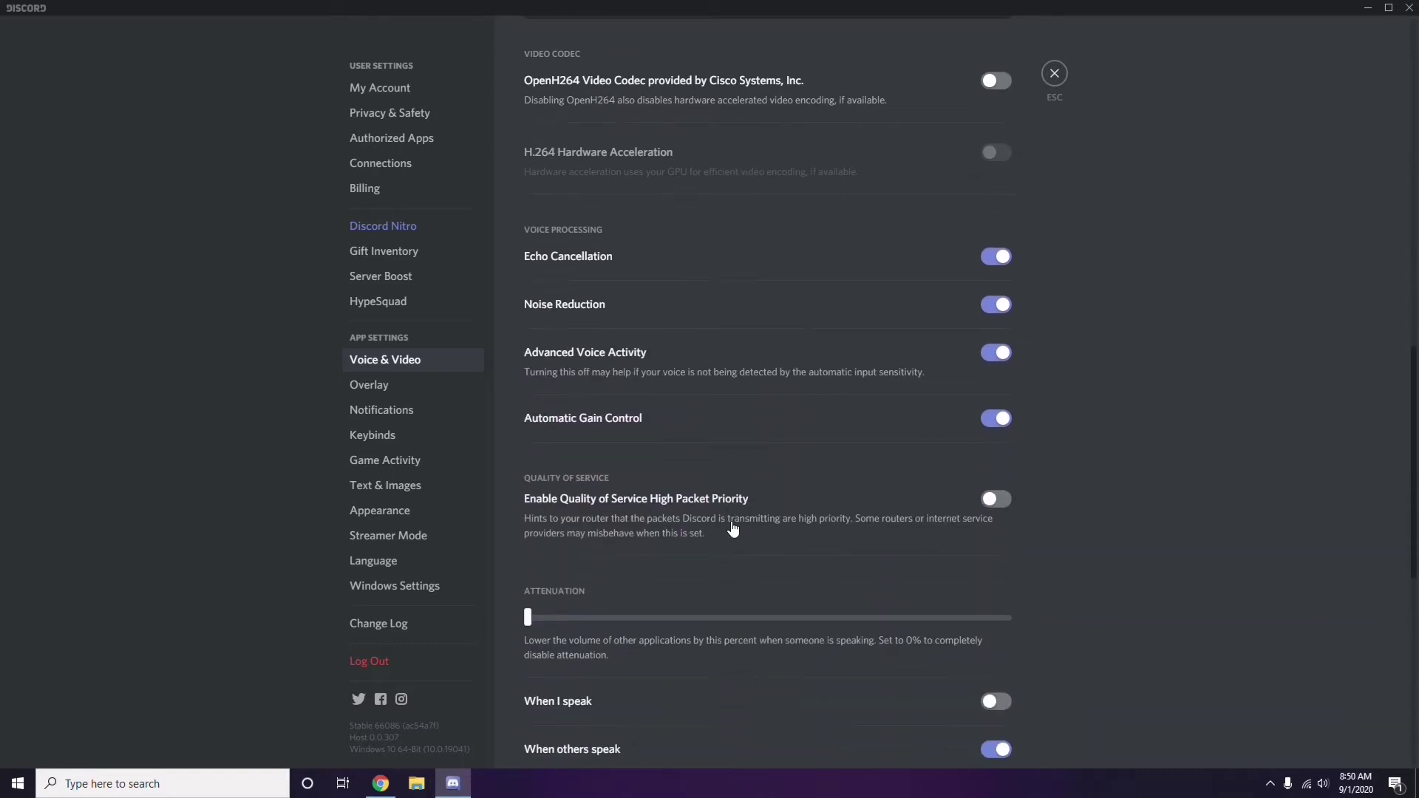
scroll(733, 528, "up", 1)
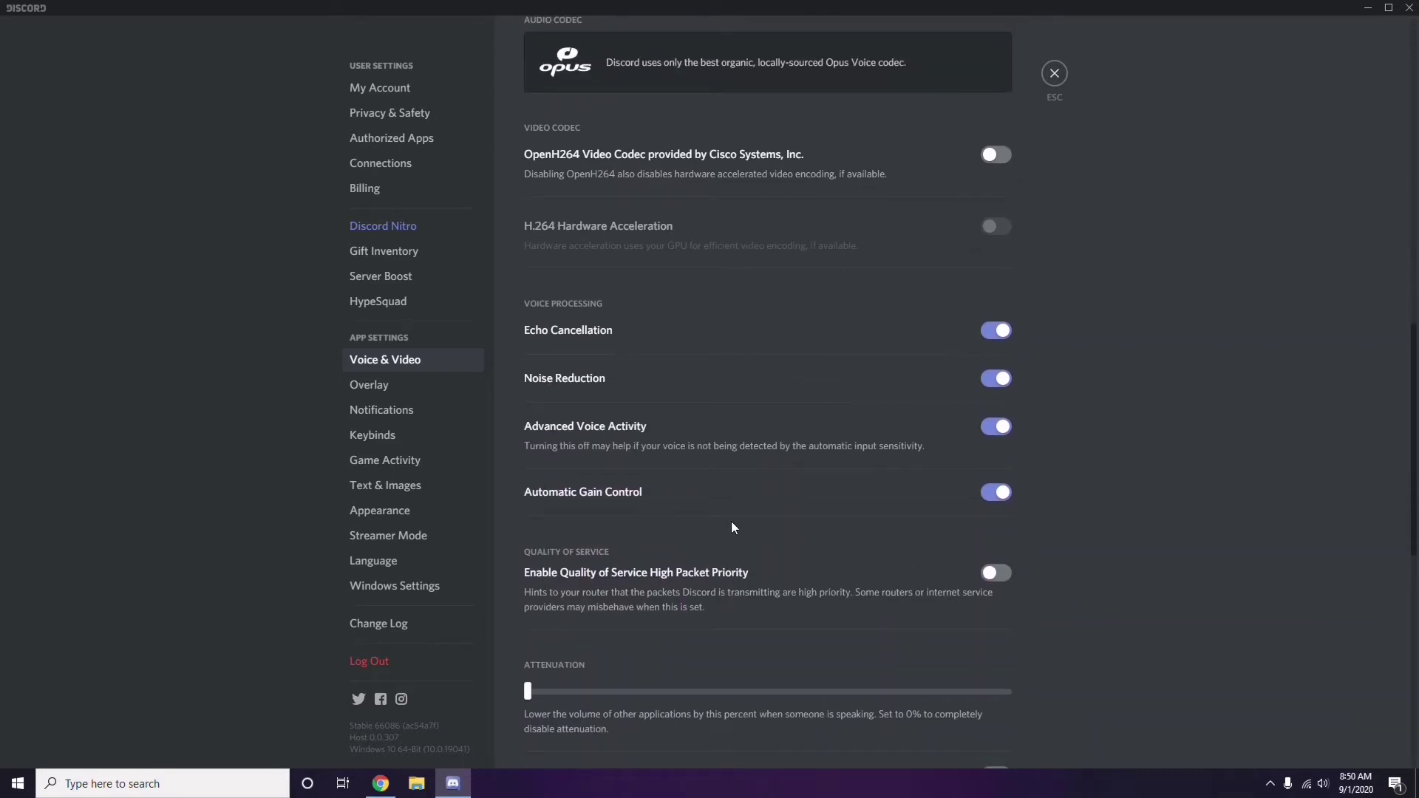
left_click(372, 387)
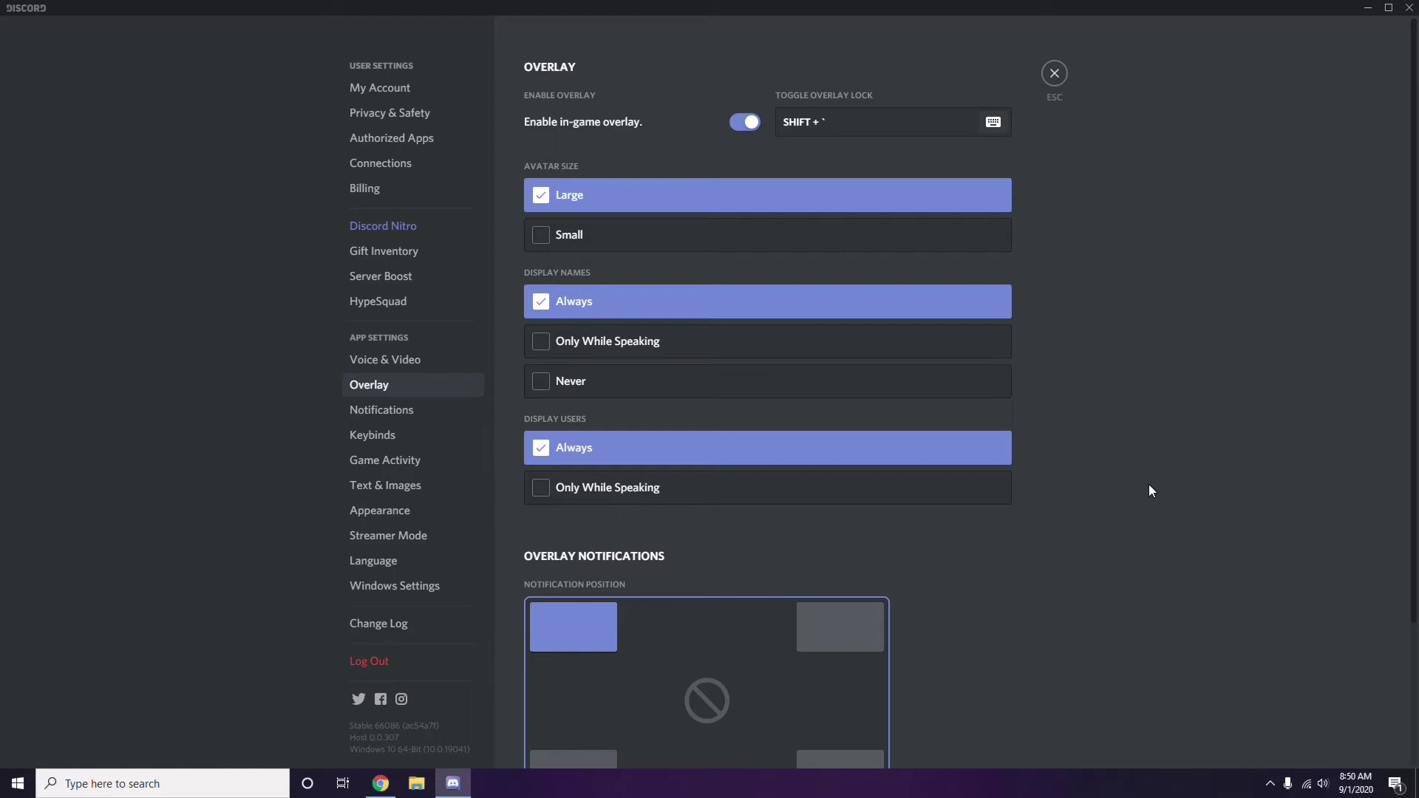
scroll(1100, 389, "down", 1)
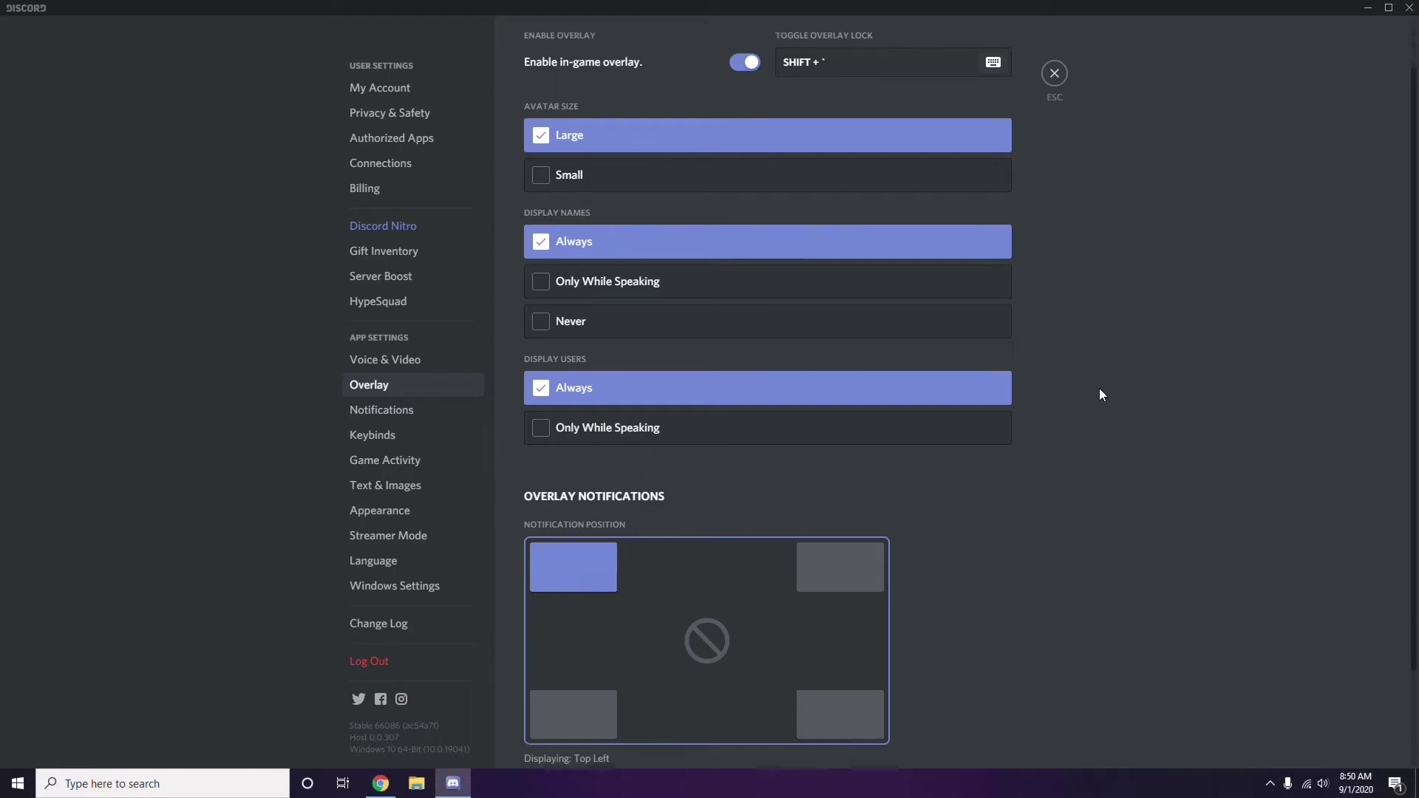
scroll(1100, 389, "up", 1)
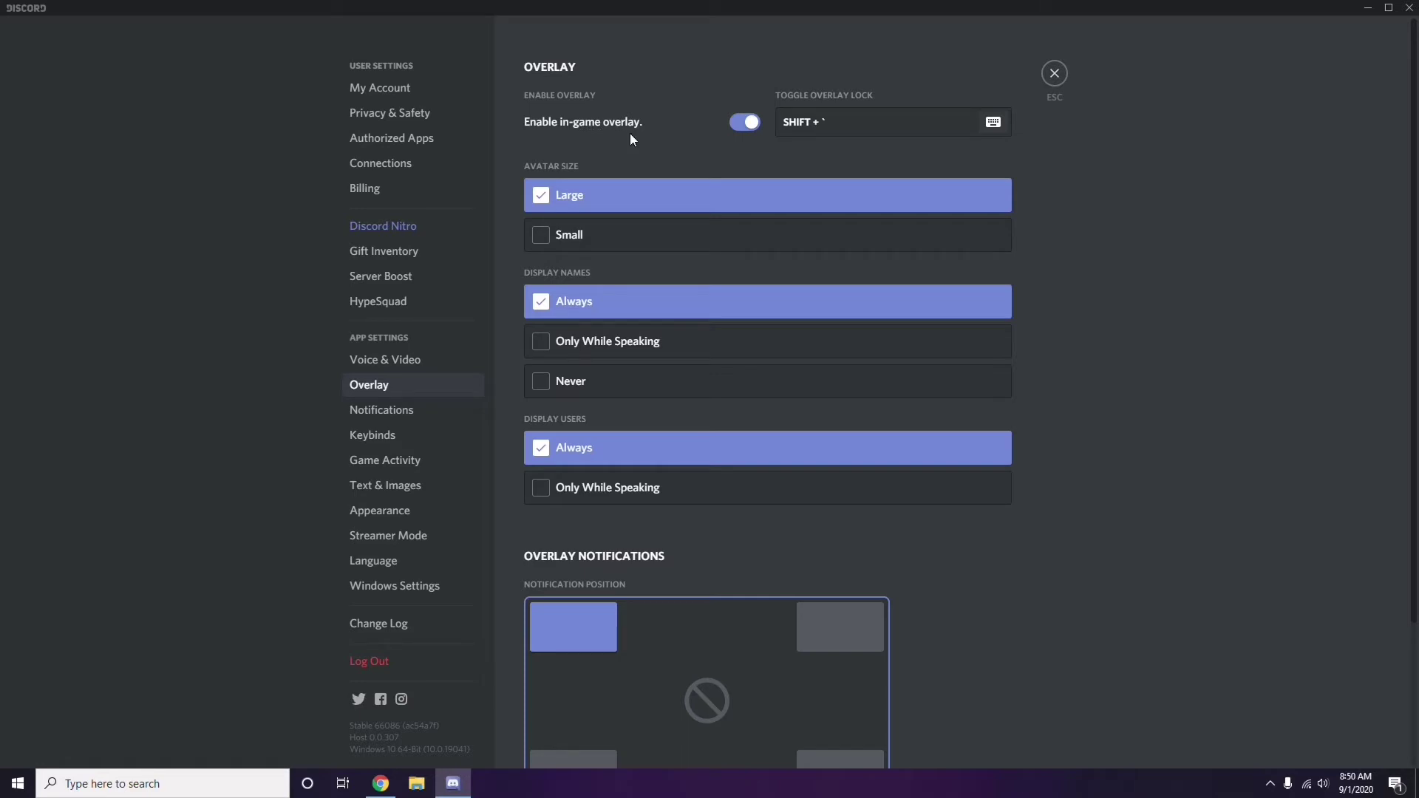
left_click(739, 125)
Turn off Hardware Acceleration in Discord's Appearance settings, accept the relaunch, and minimize Discord
left_click(391, 515)
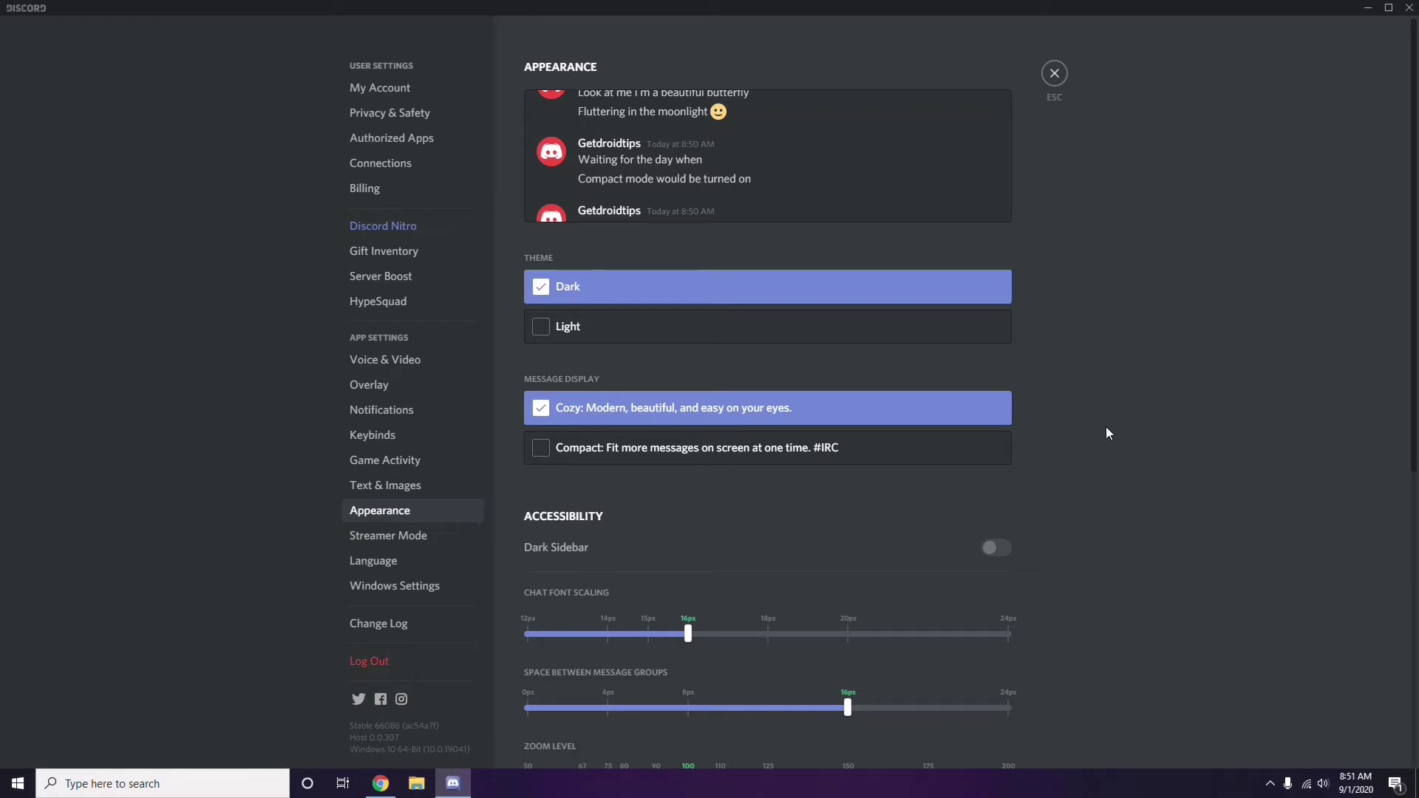
scroll(1107, 433, "down", 6)
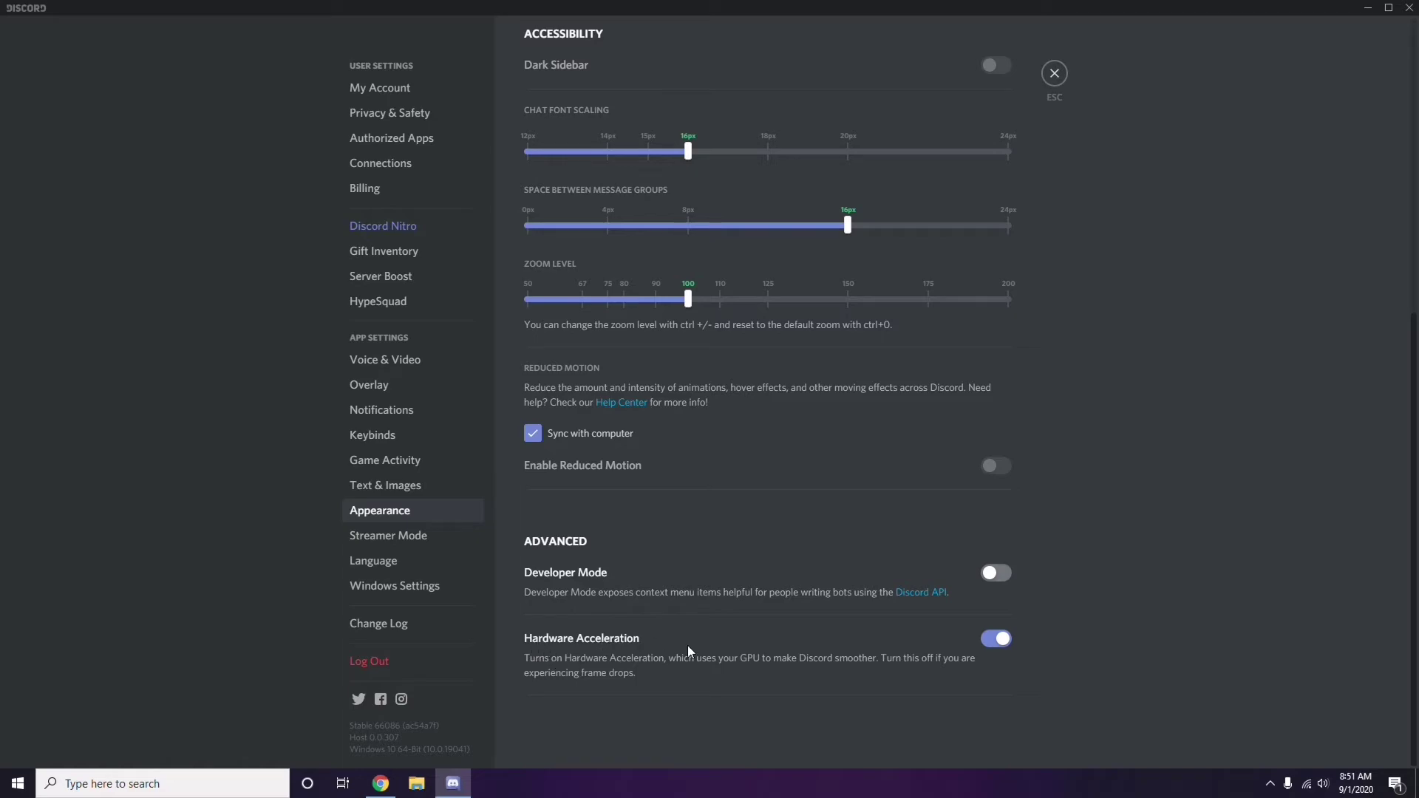
left_click(994, 640)
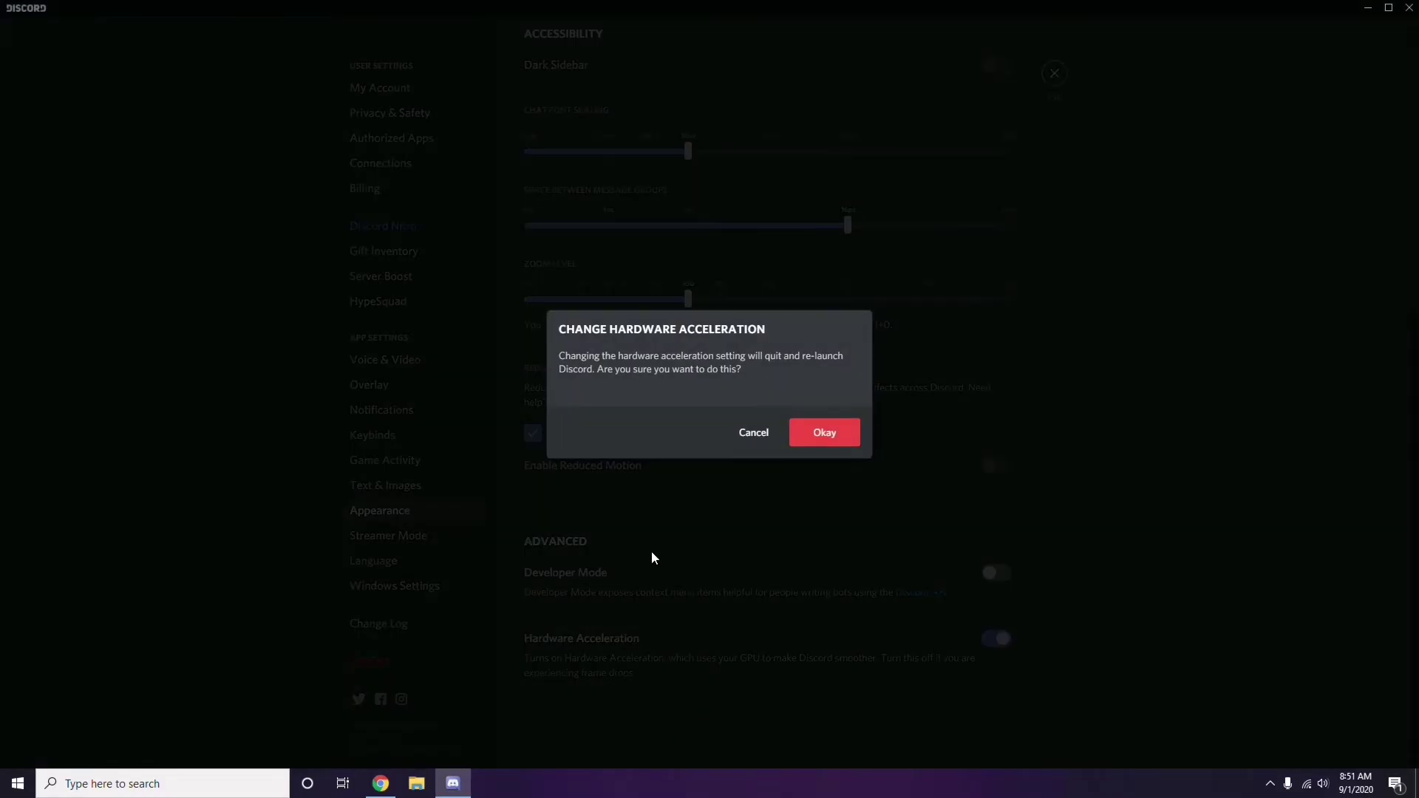
left_click(800, 437)
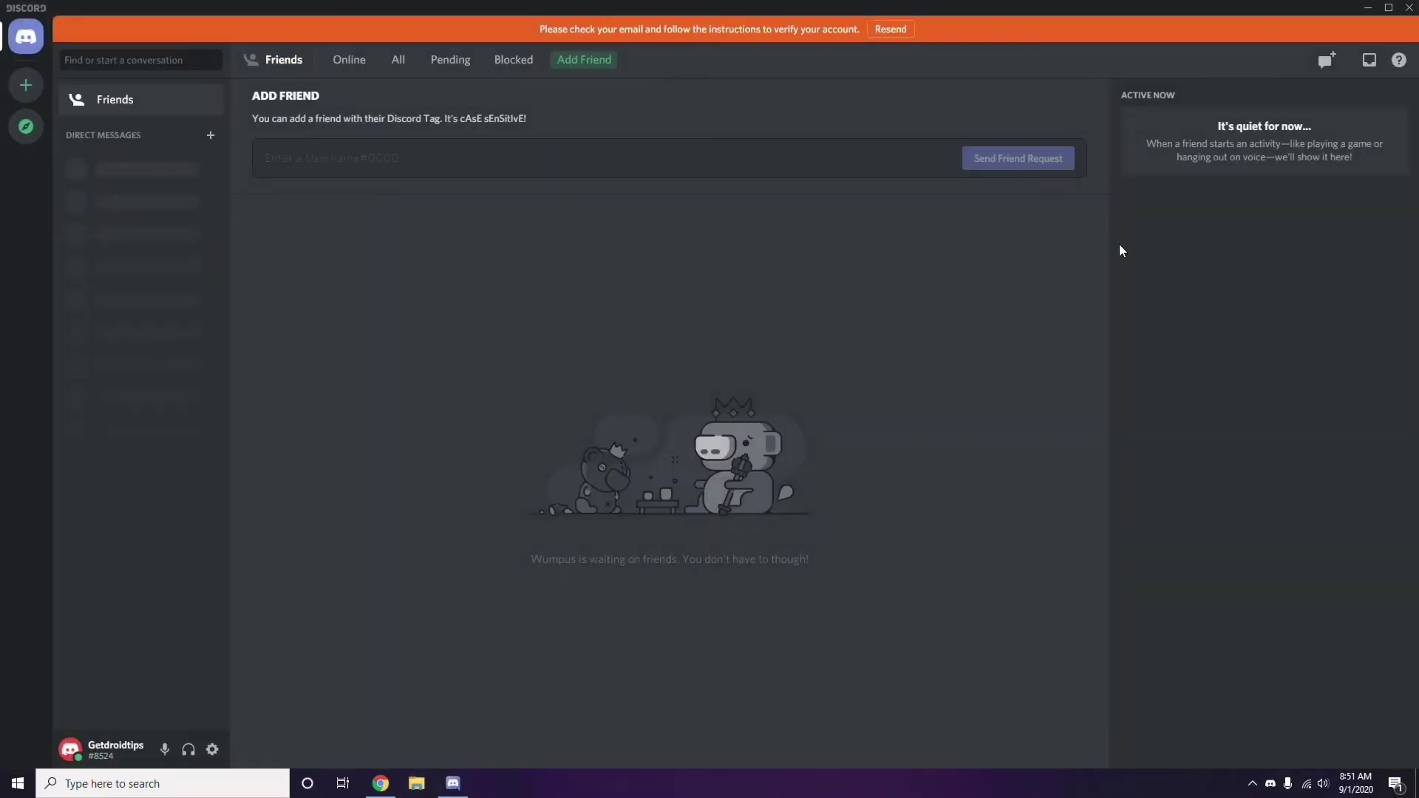
left_click(1368, 9)
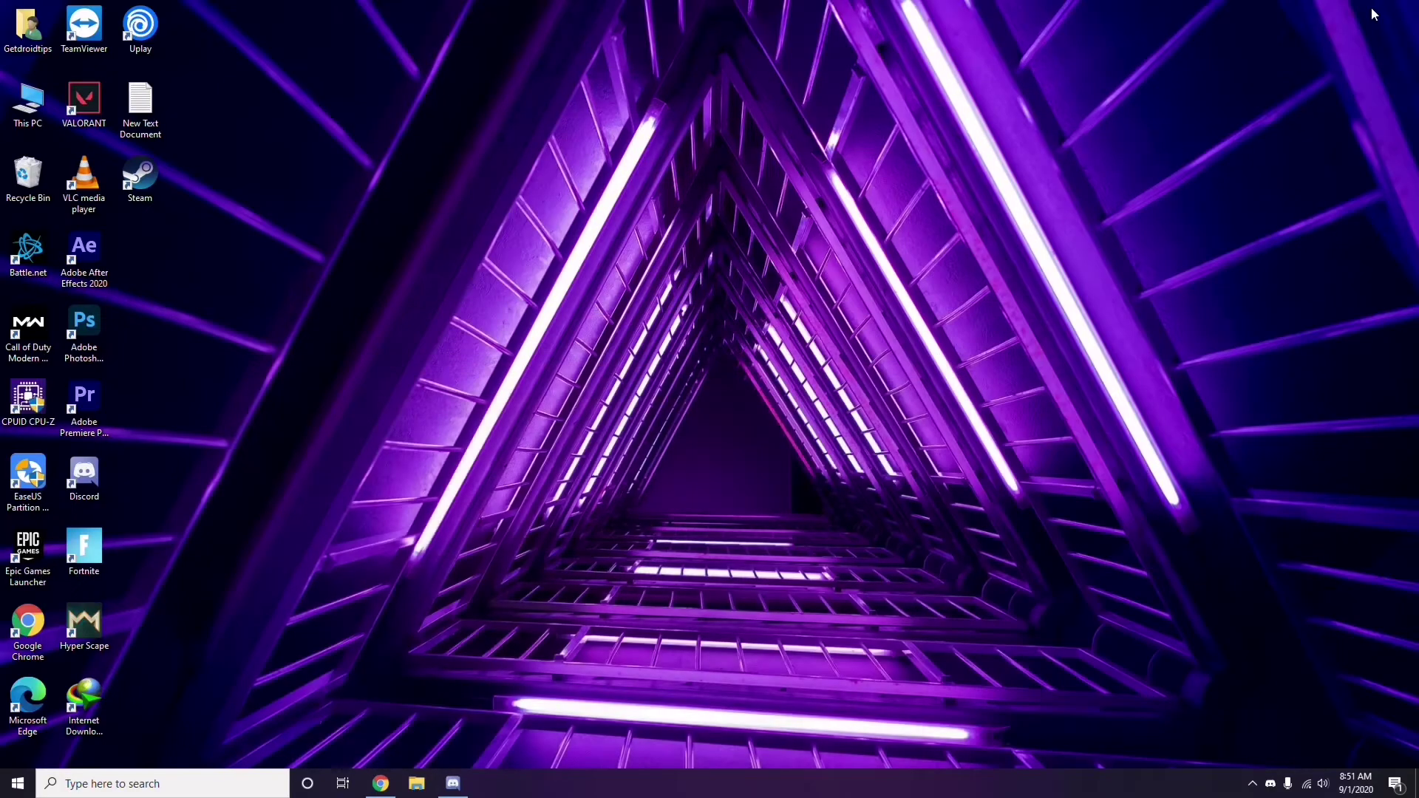
Search Windows for "windows", check the update status in Windows Update settings, close Settings and refresh the desktop
right_click(564, 189)
left_click(601, 256)
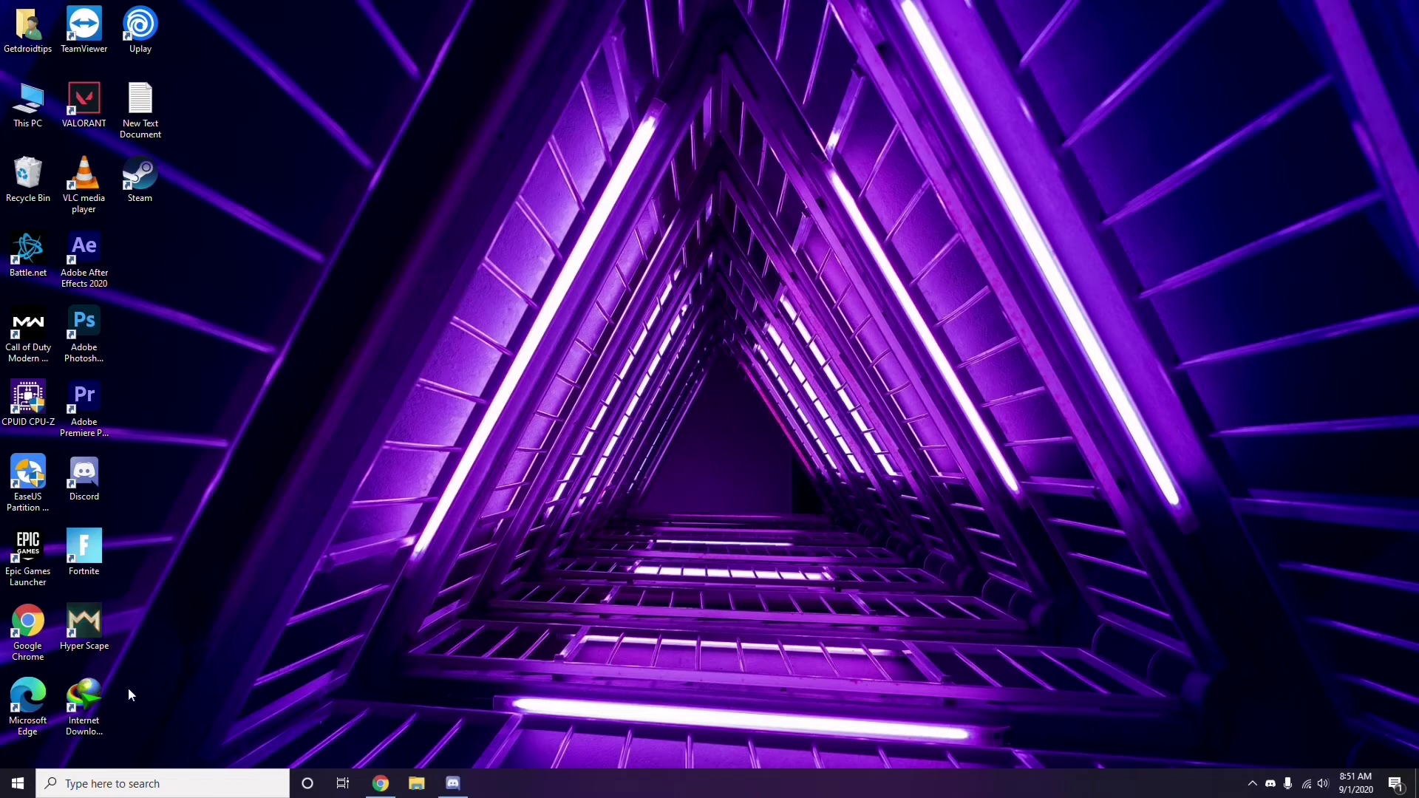
left_click(115, 785)
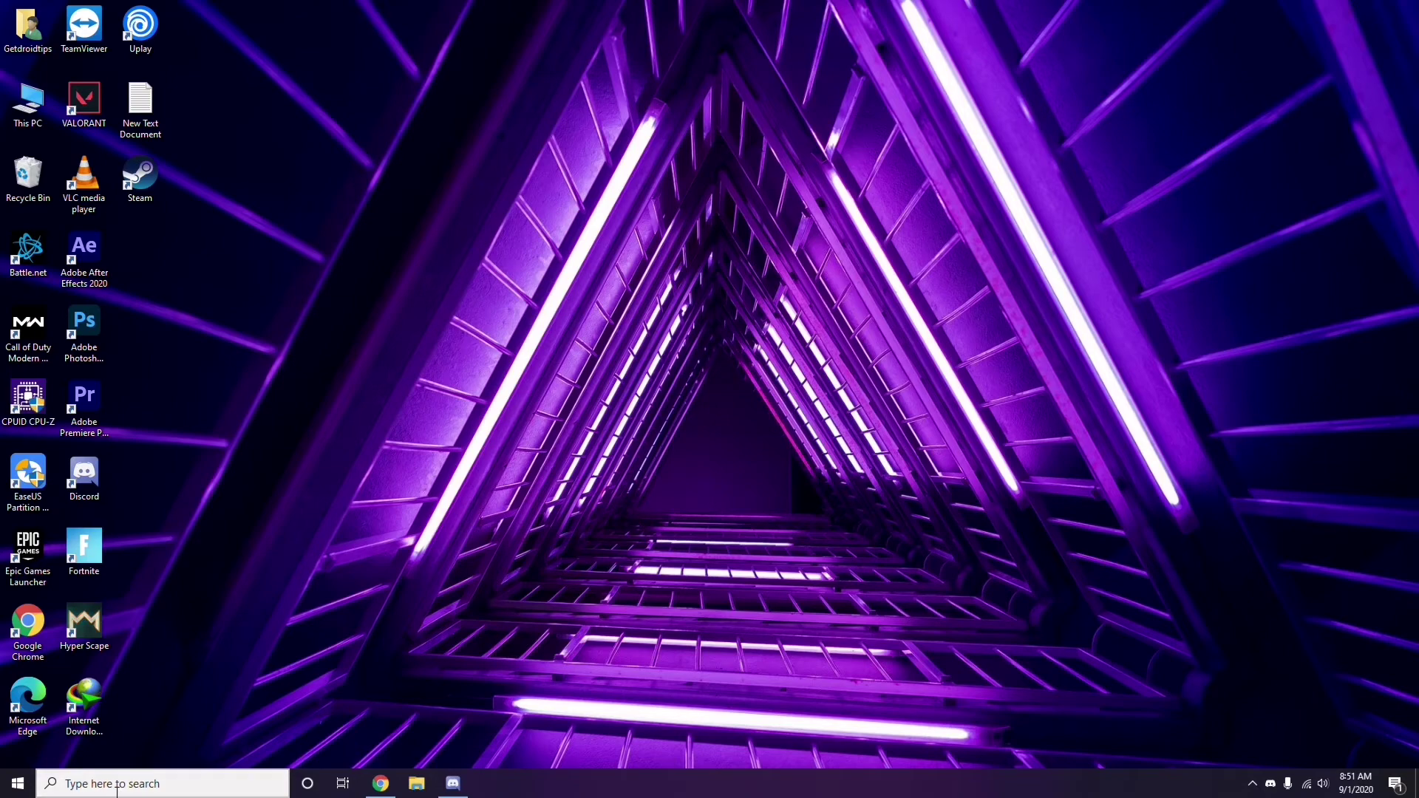
type("wi")
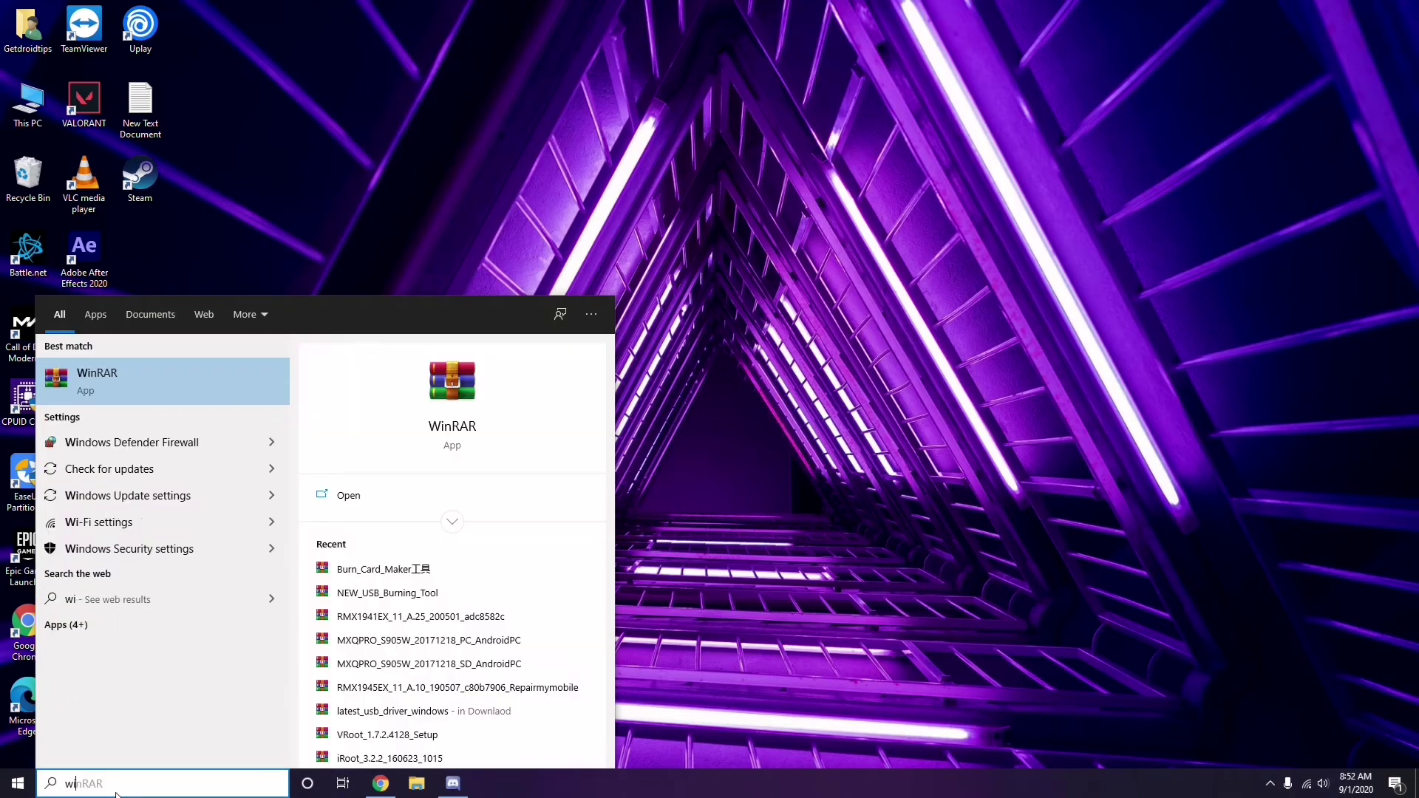
type("ndows")
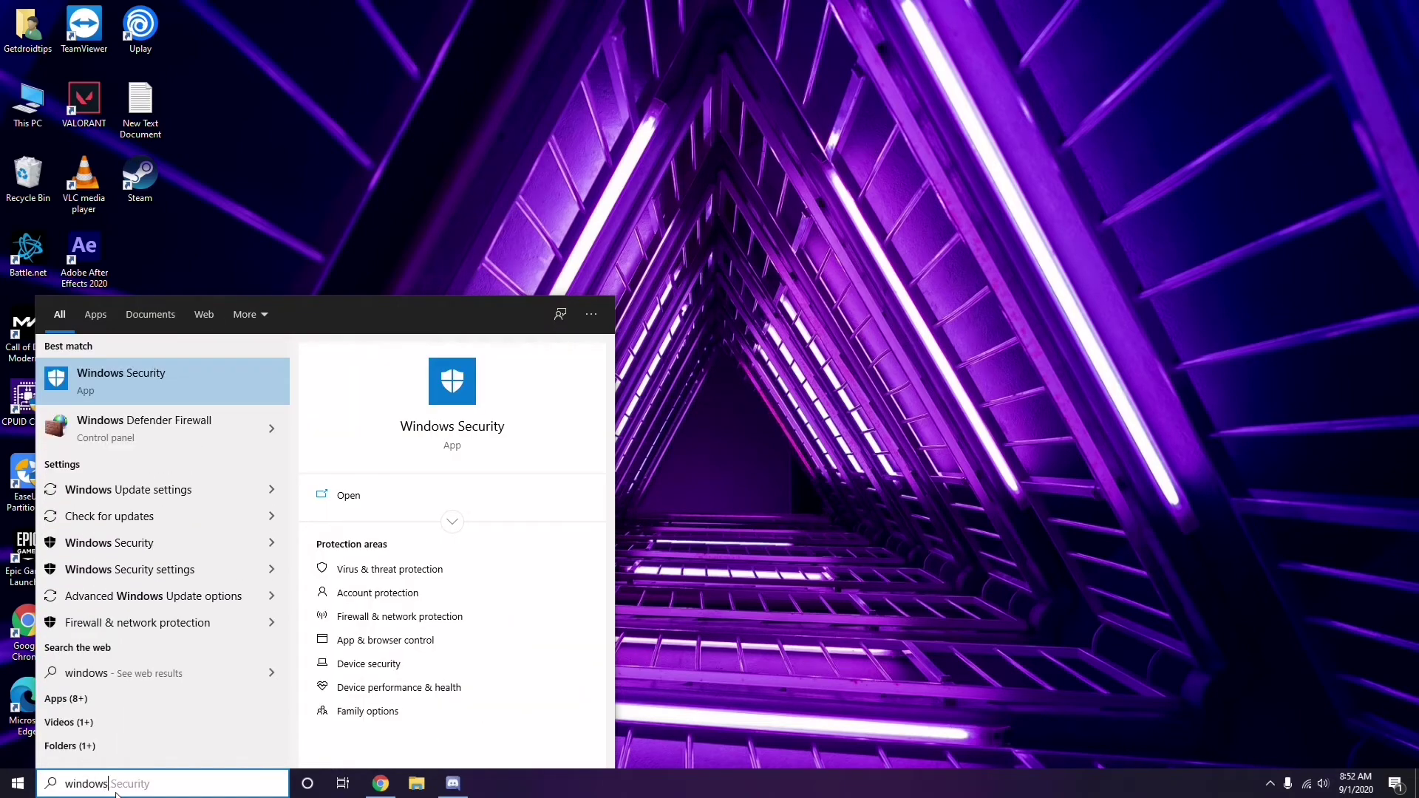
left_click(176, 491)
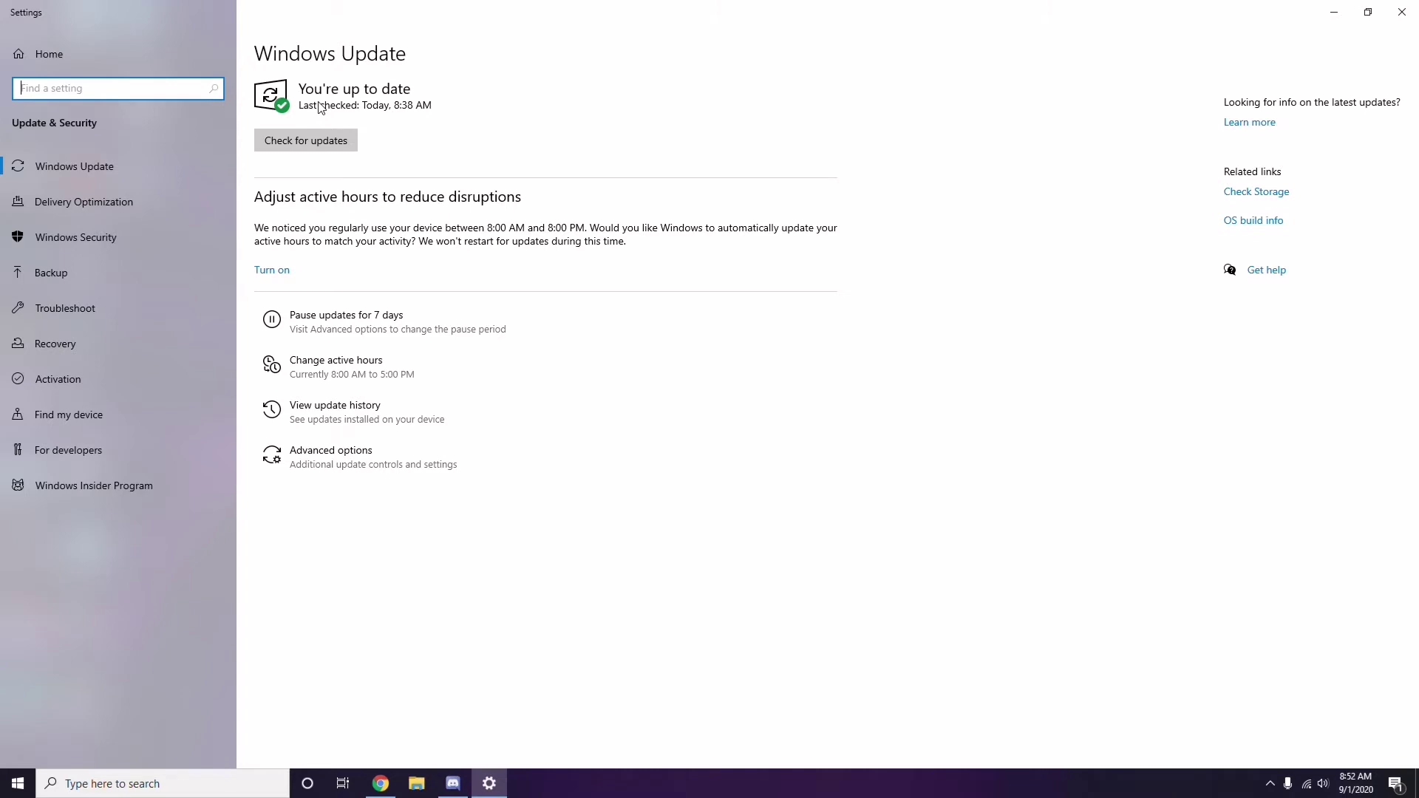
left_click(1402, 12)
right_click(598, 127)
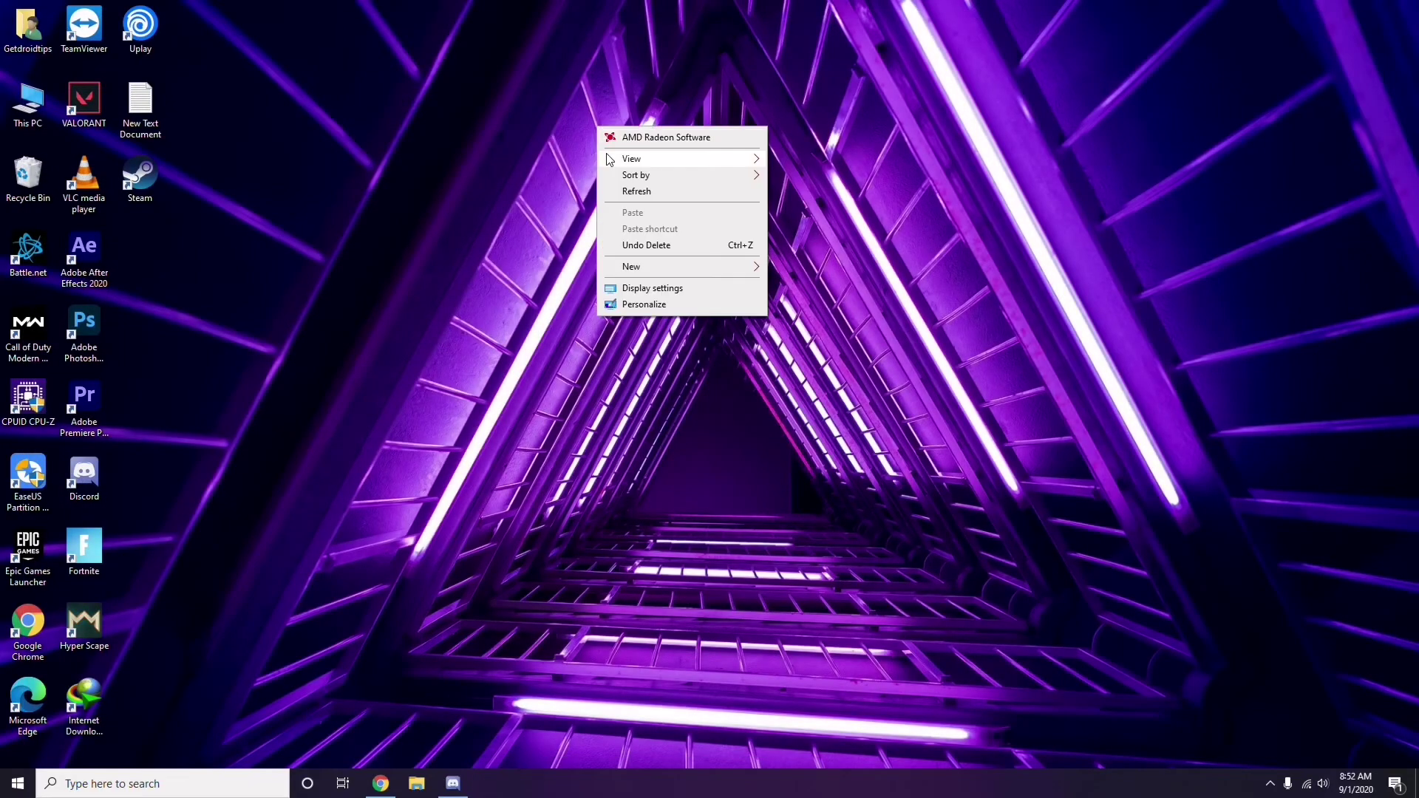
left_click(616, 192)
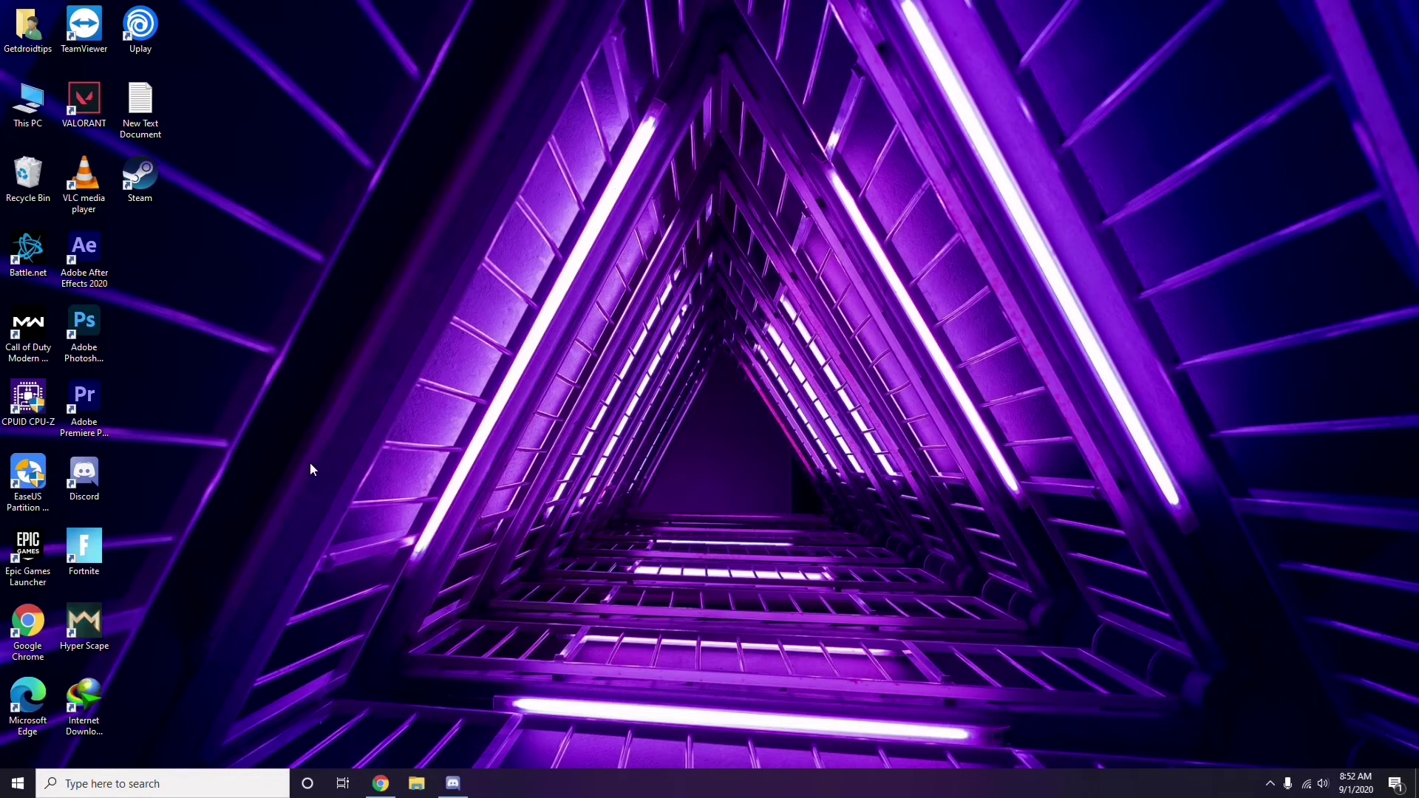
Open Windows Settings and bring up the list of uninstallable updates from the Windows Update history under Update & Security
left_click(83, 785)
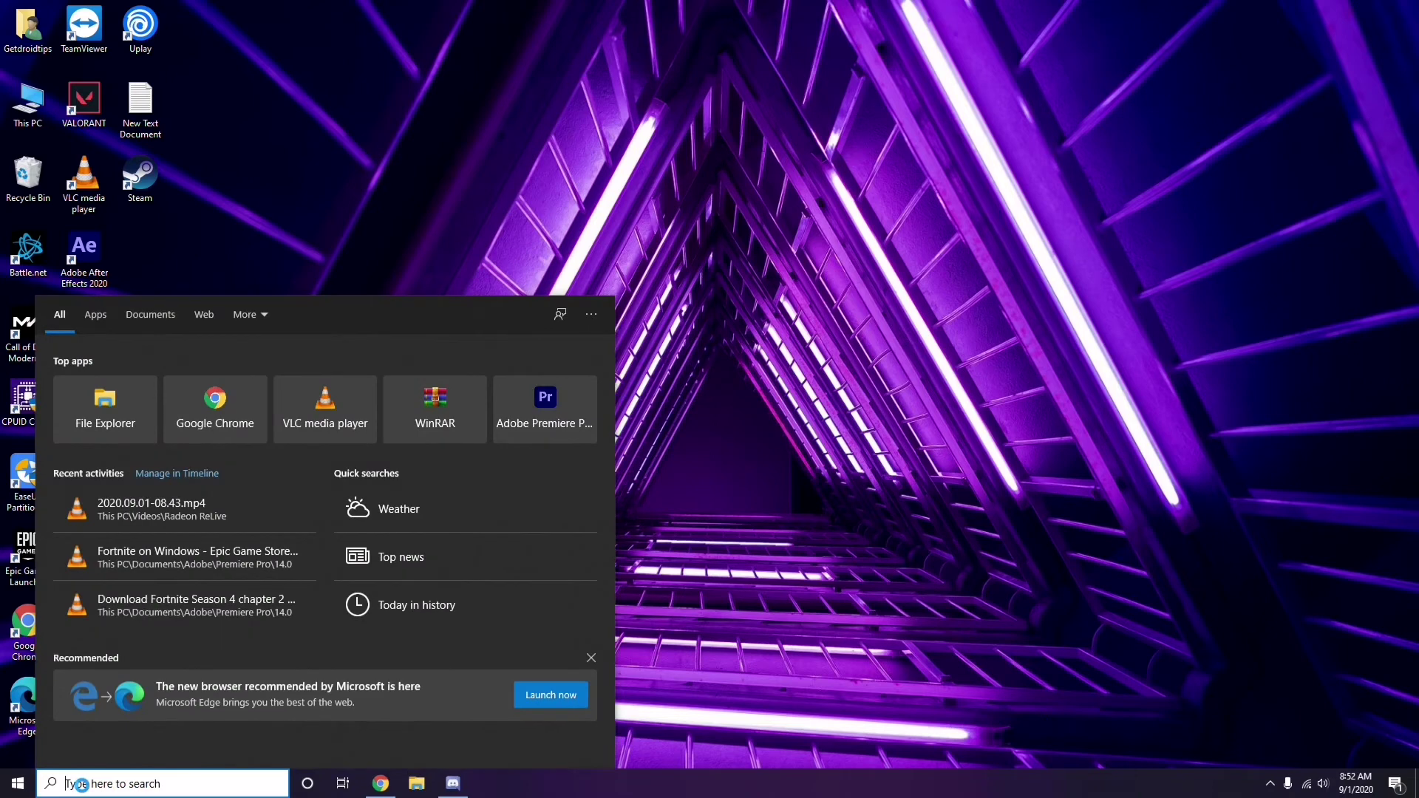
type("sett")
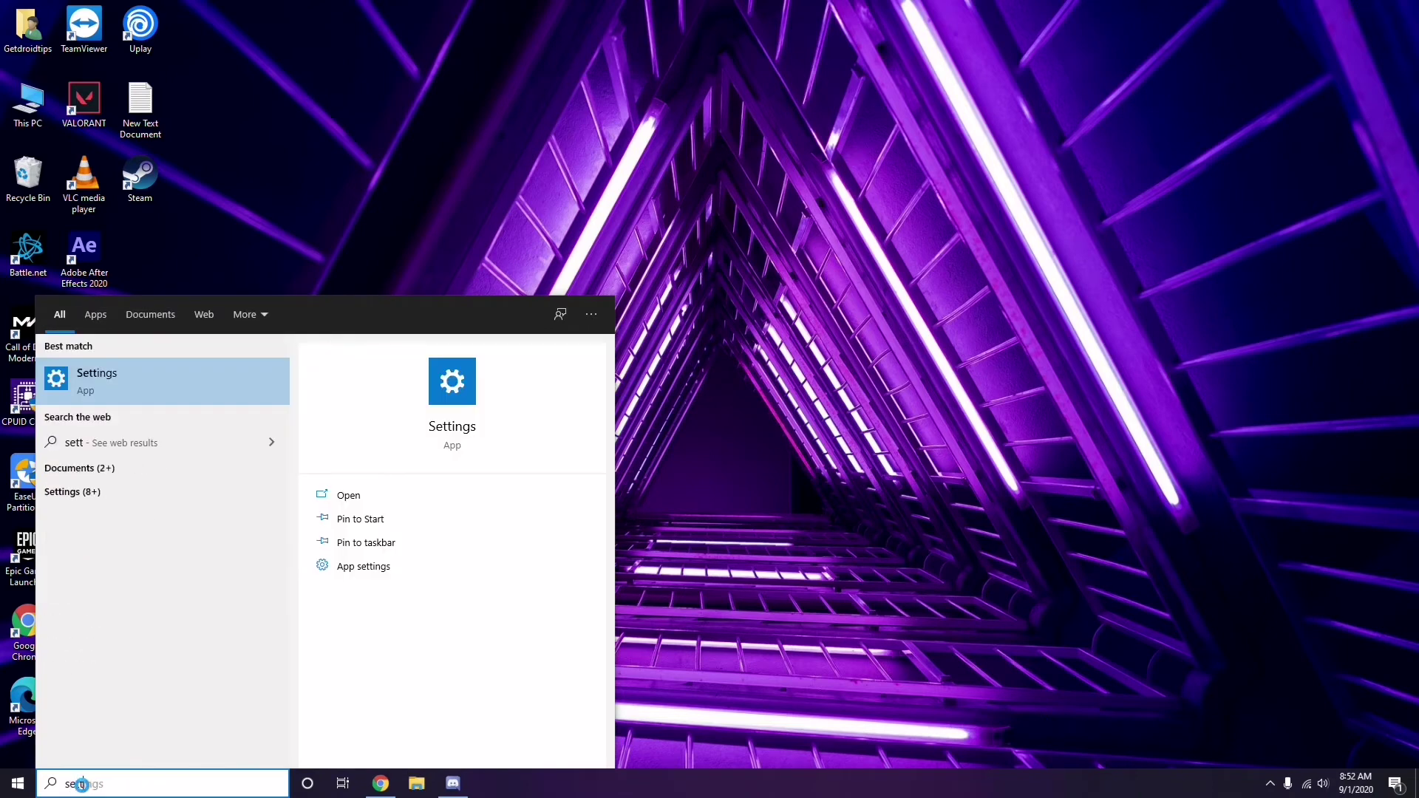
type("ings")
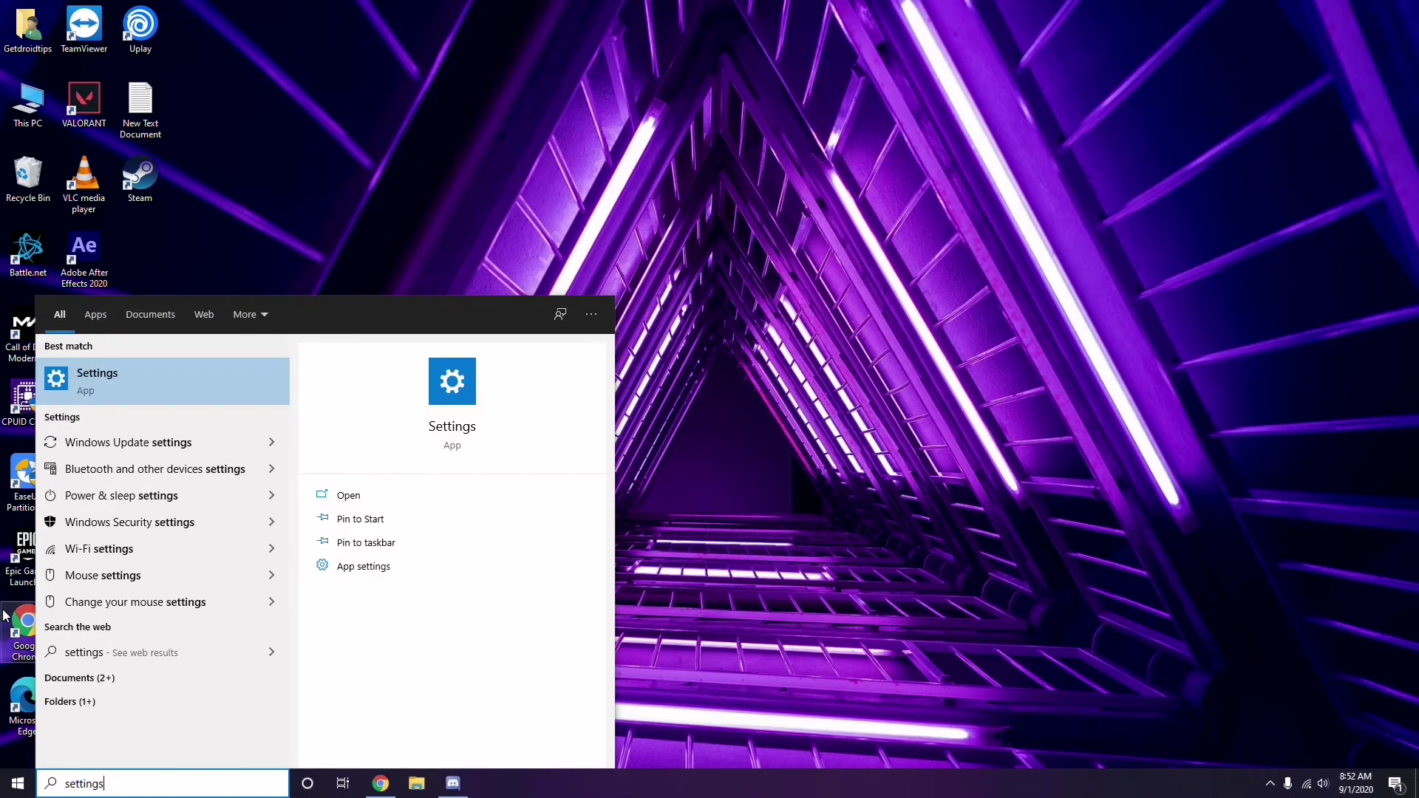
left_click(157, 385)
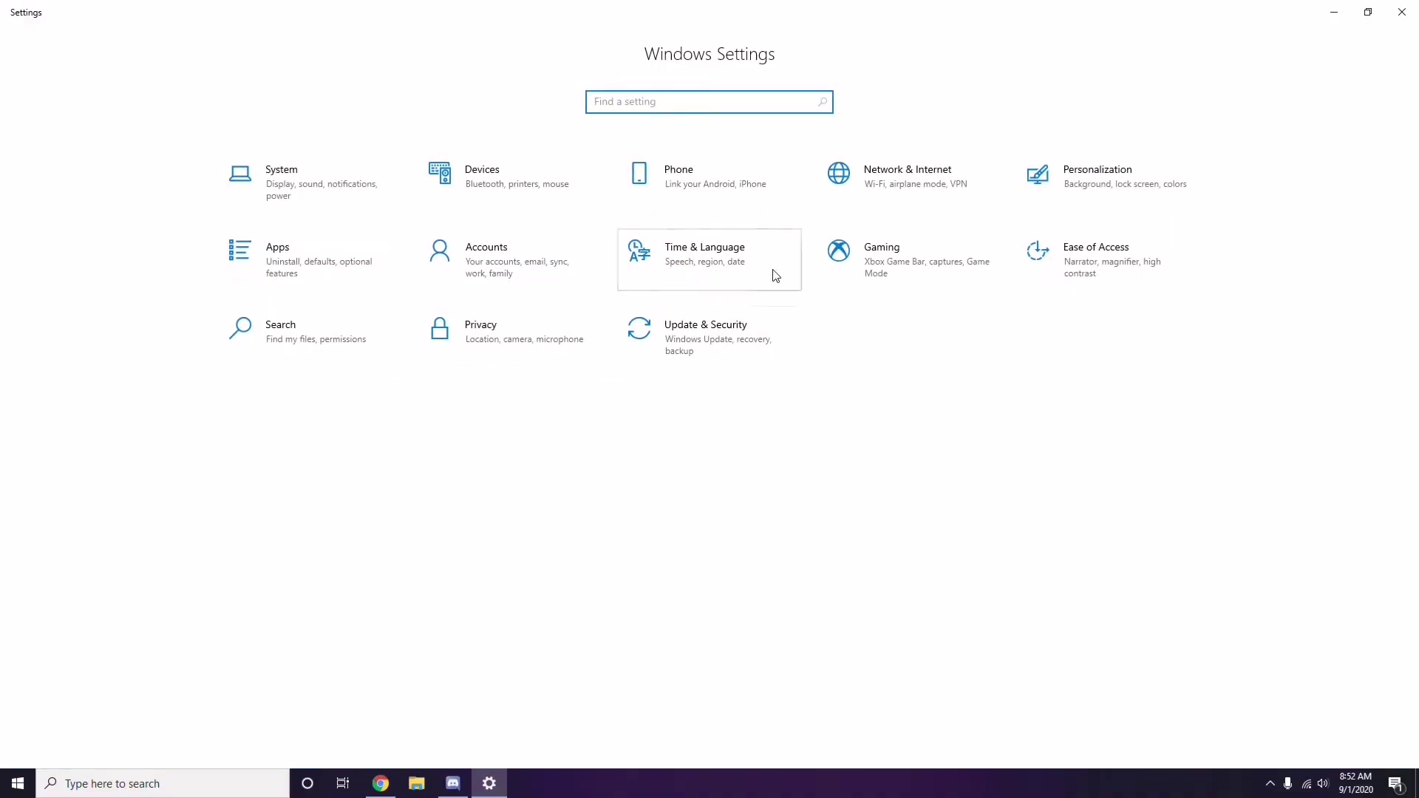
left_click(711, 352)
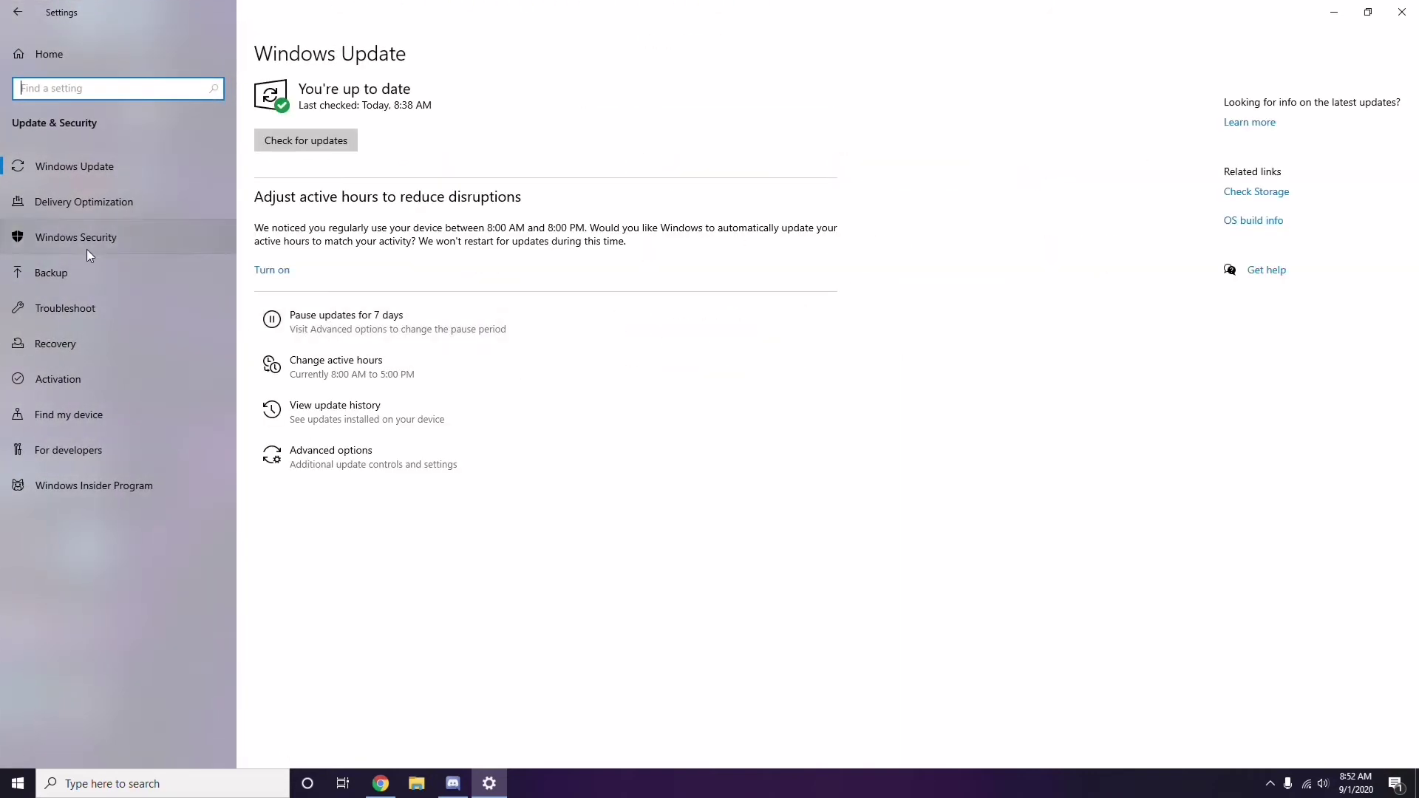
left_click(337, 411)
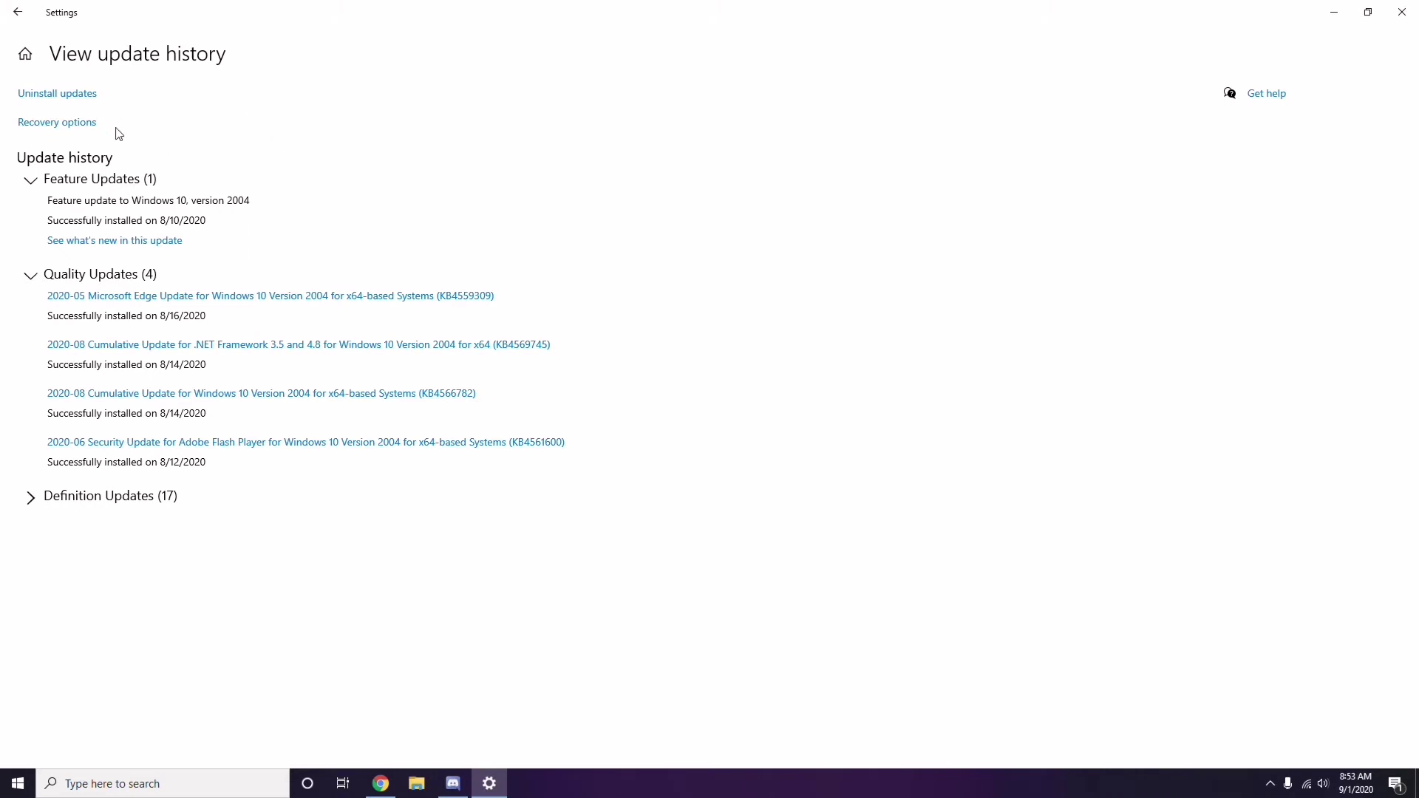
left_click(71, 99)
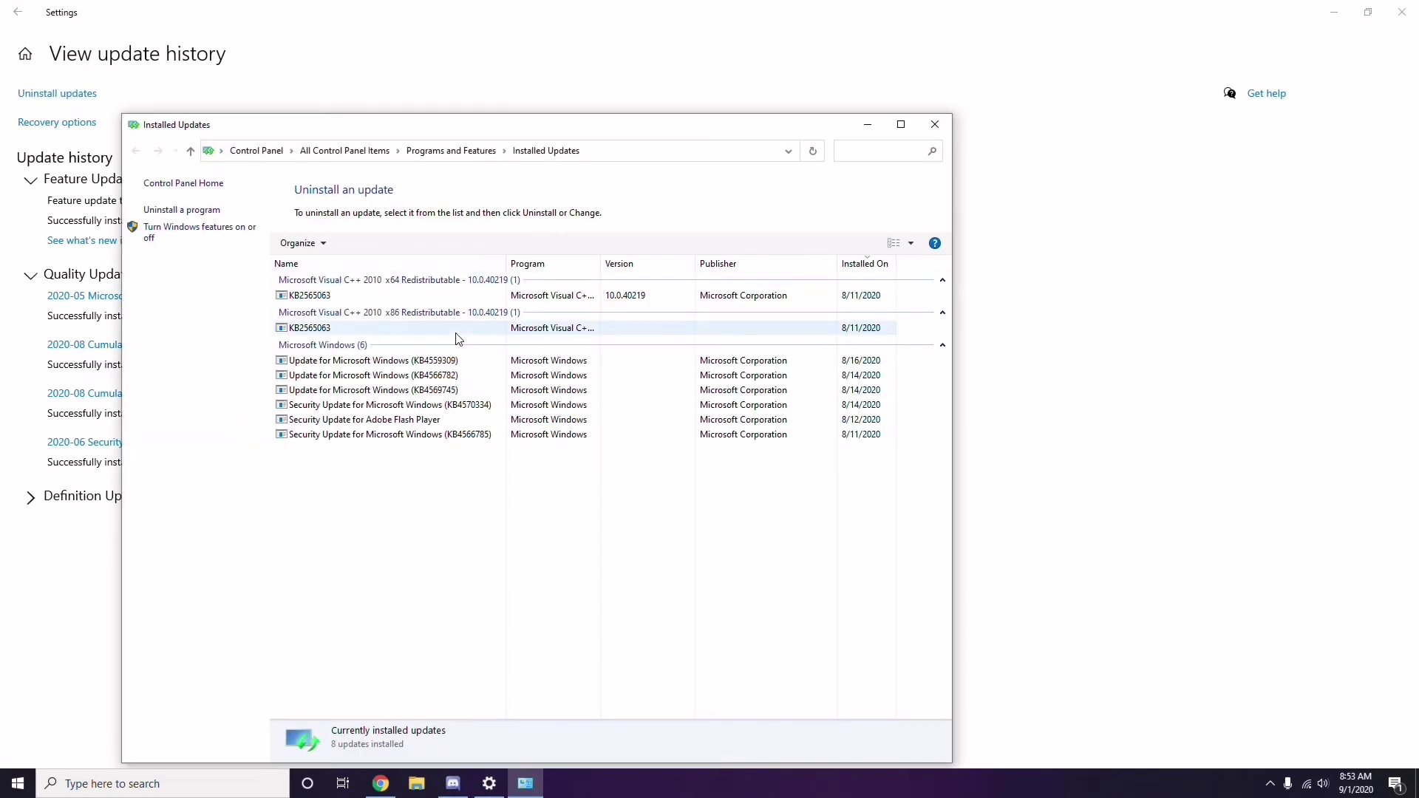
Check the uninstall option for the Visual C++ 2010 x64 update KB2565063 without using it, and close Settings and Installed Updates
right_click(325, 302)
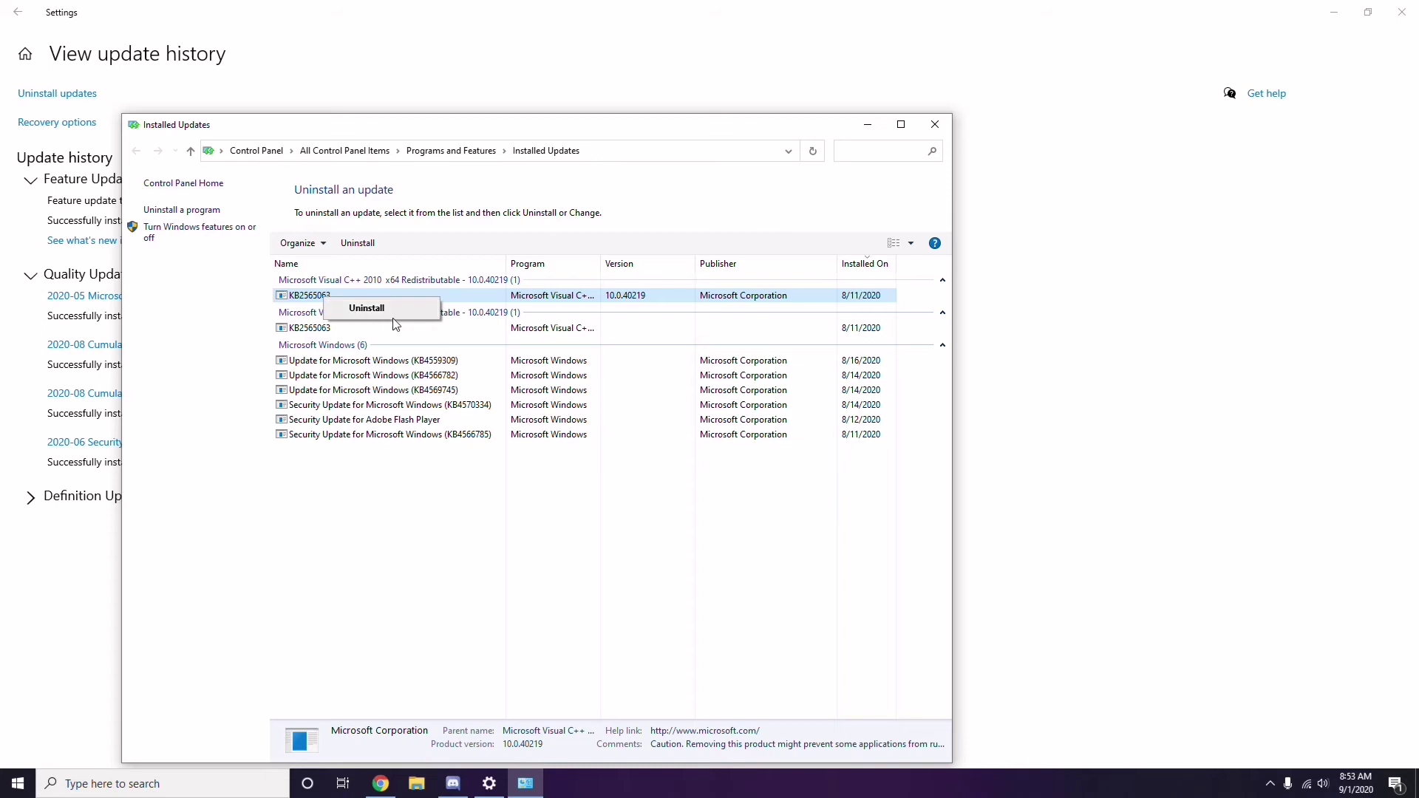
left_click(975, 289)
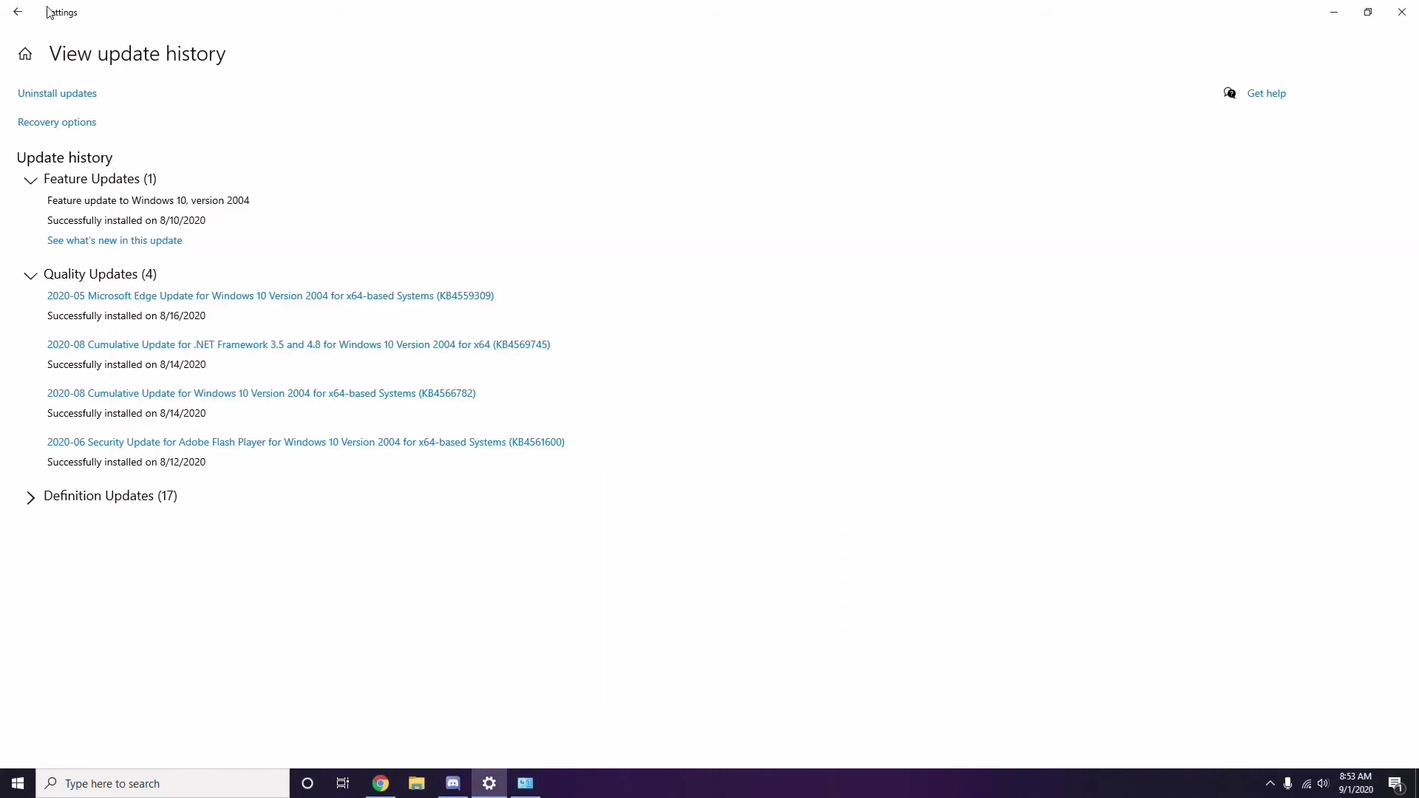
left_click(18, 13)
left_click(19, 12)
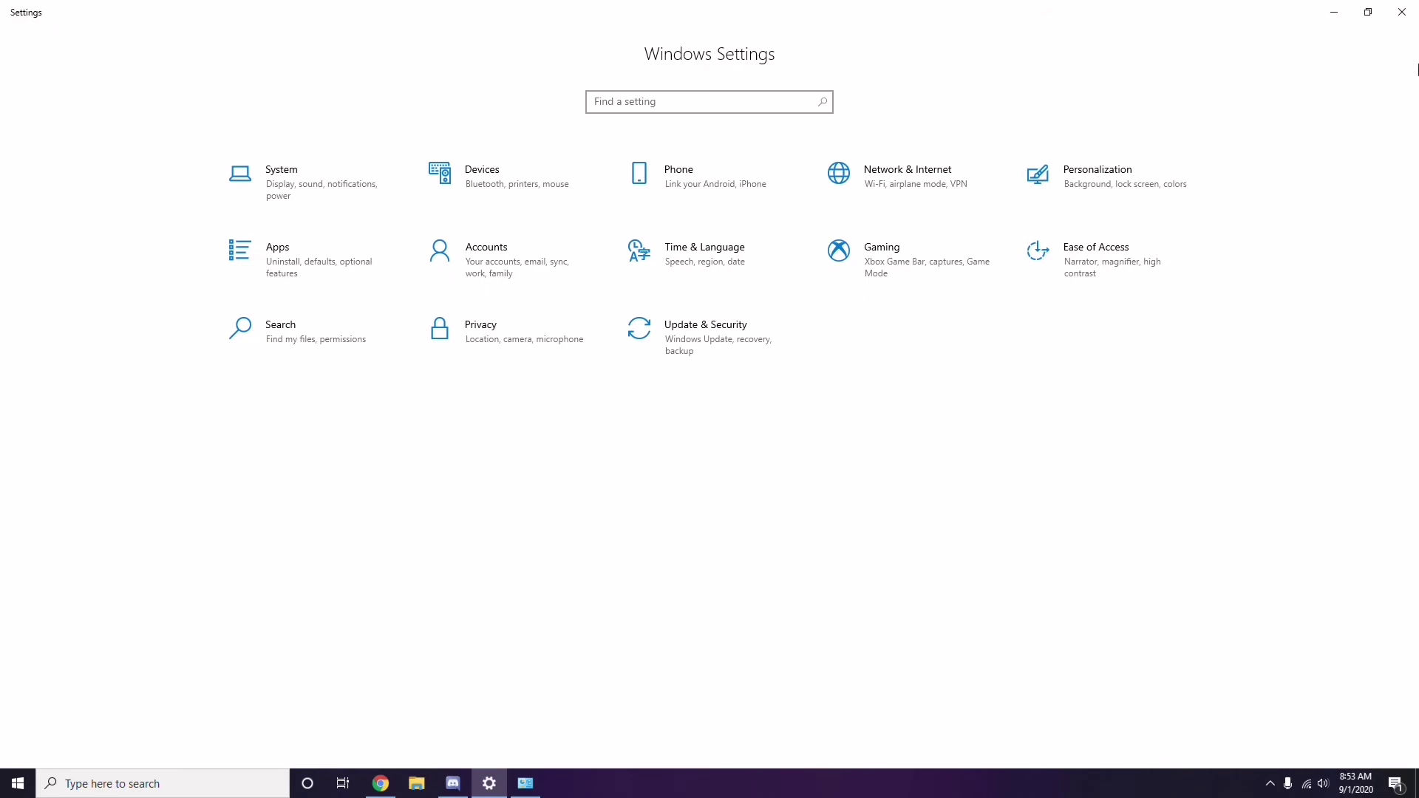
left_click(1401, 16)
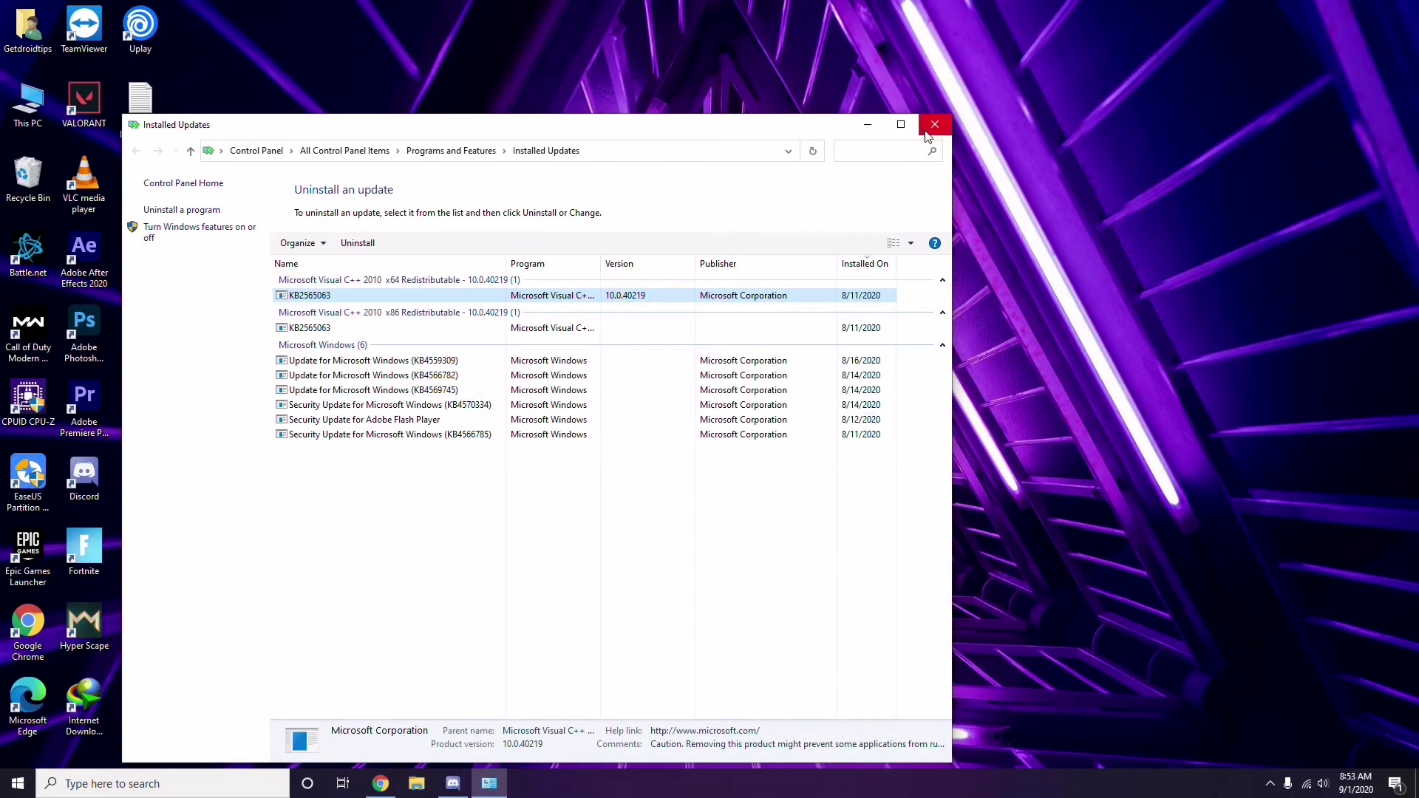
left_click(932, 122)
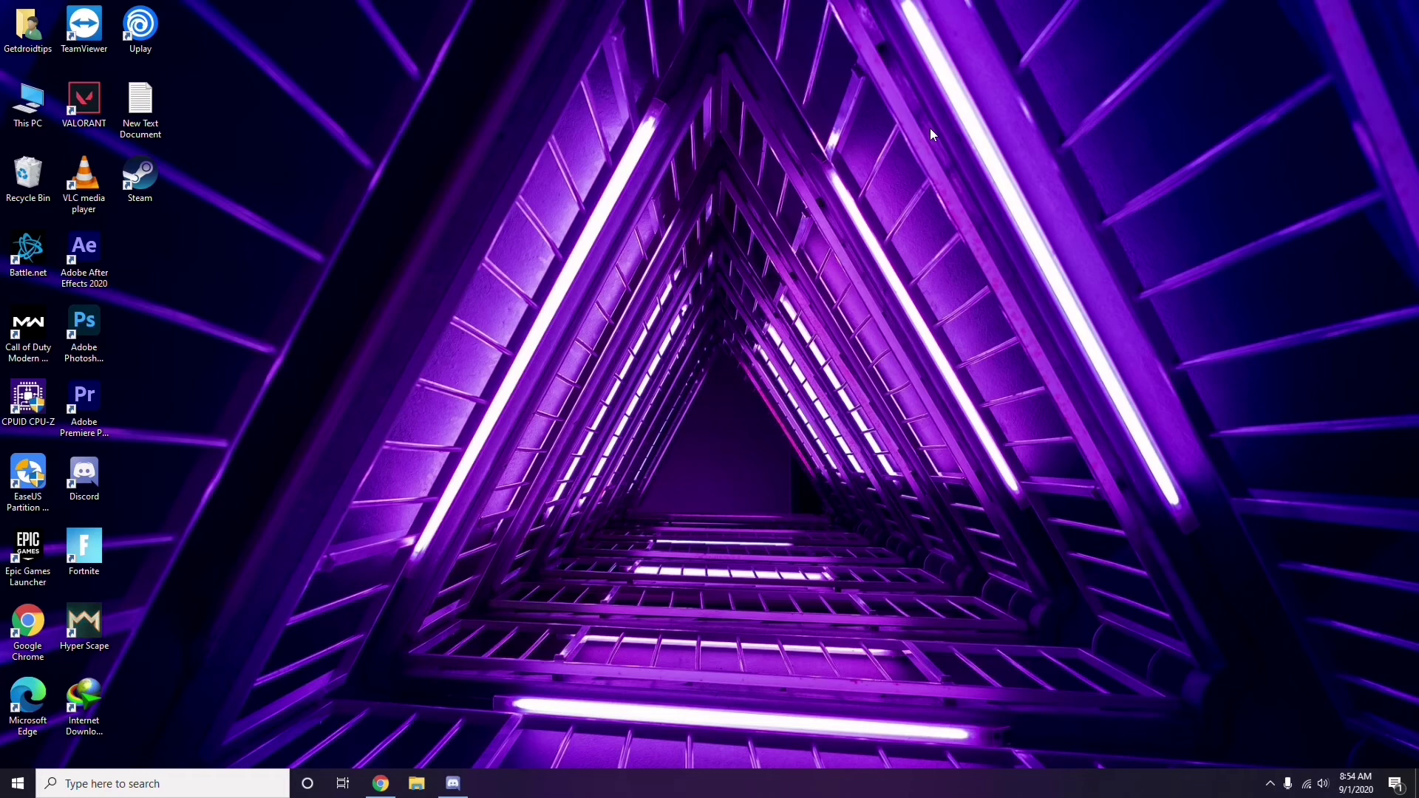
Open the Windows temporary files folder by running %temp%
key("super+r")
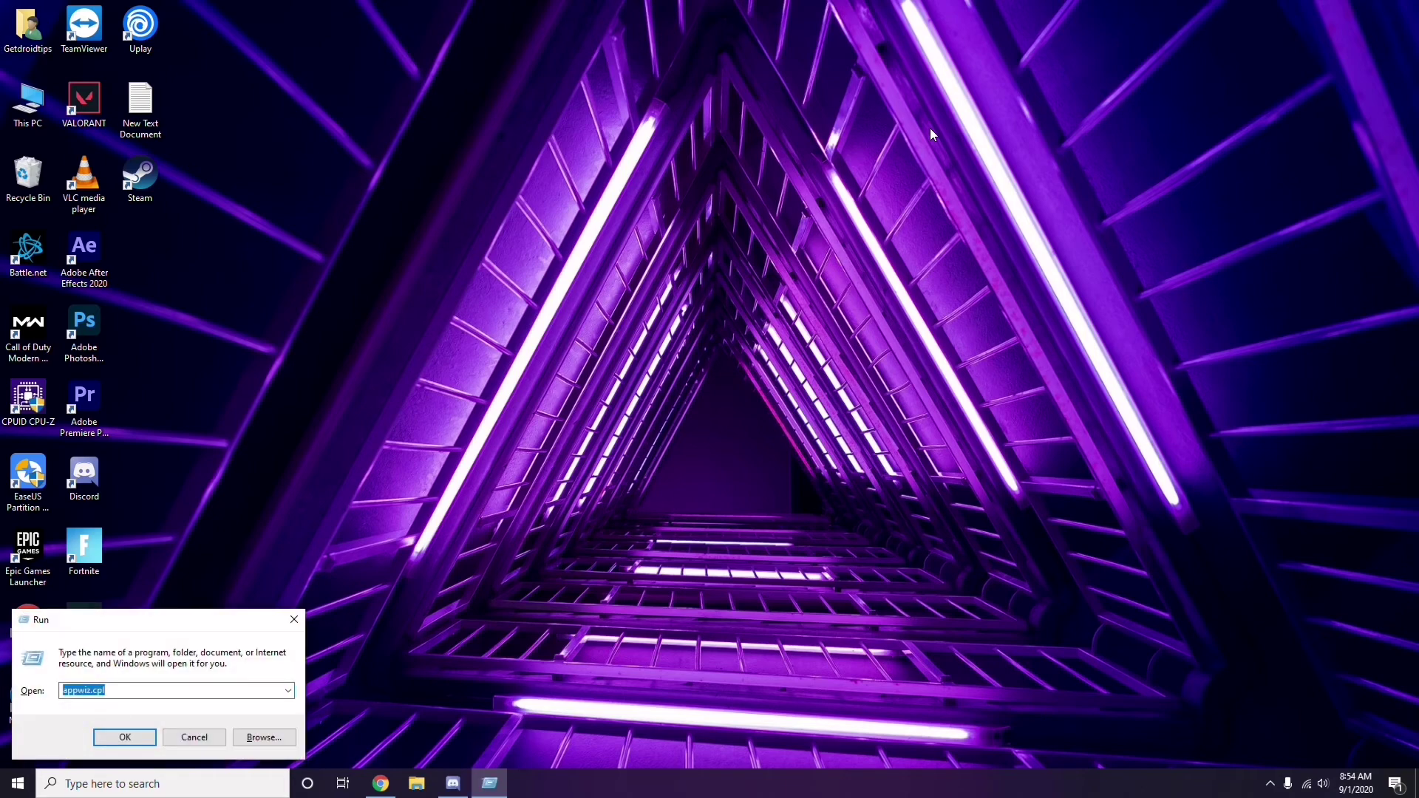
key("BackSpace")
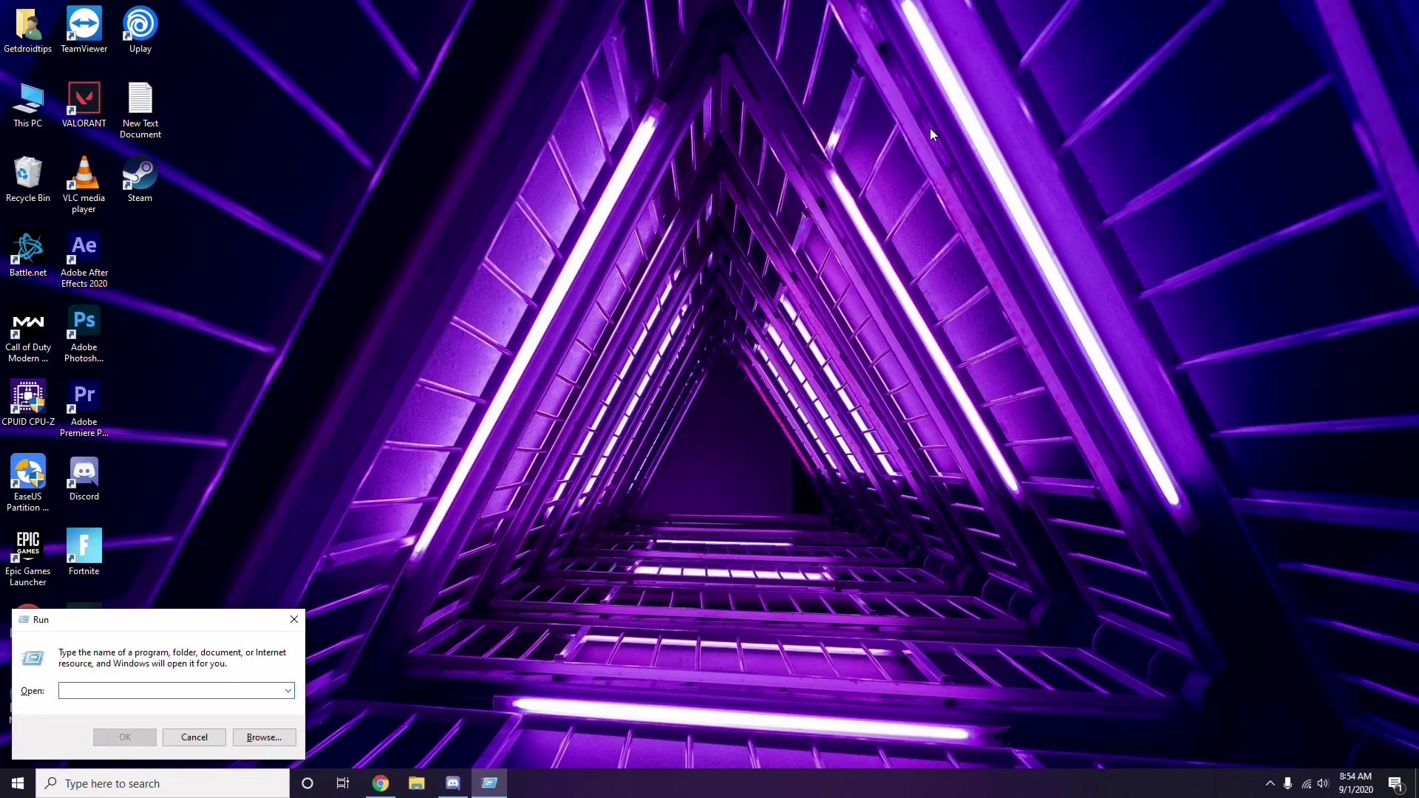
type("%")
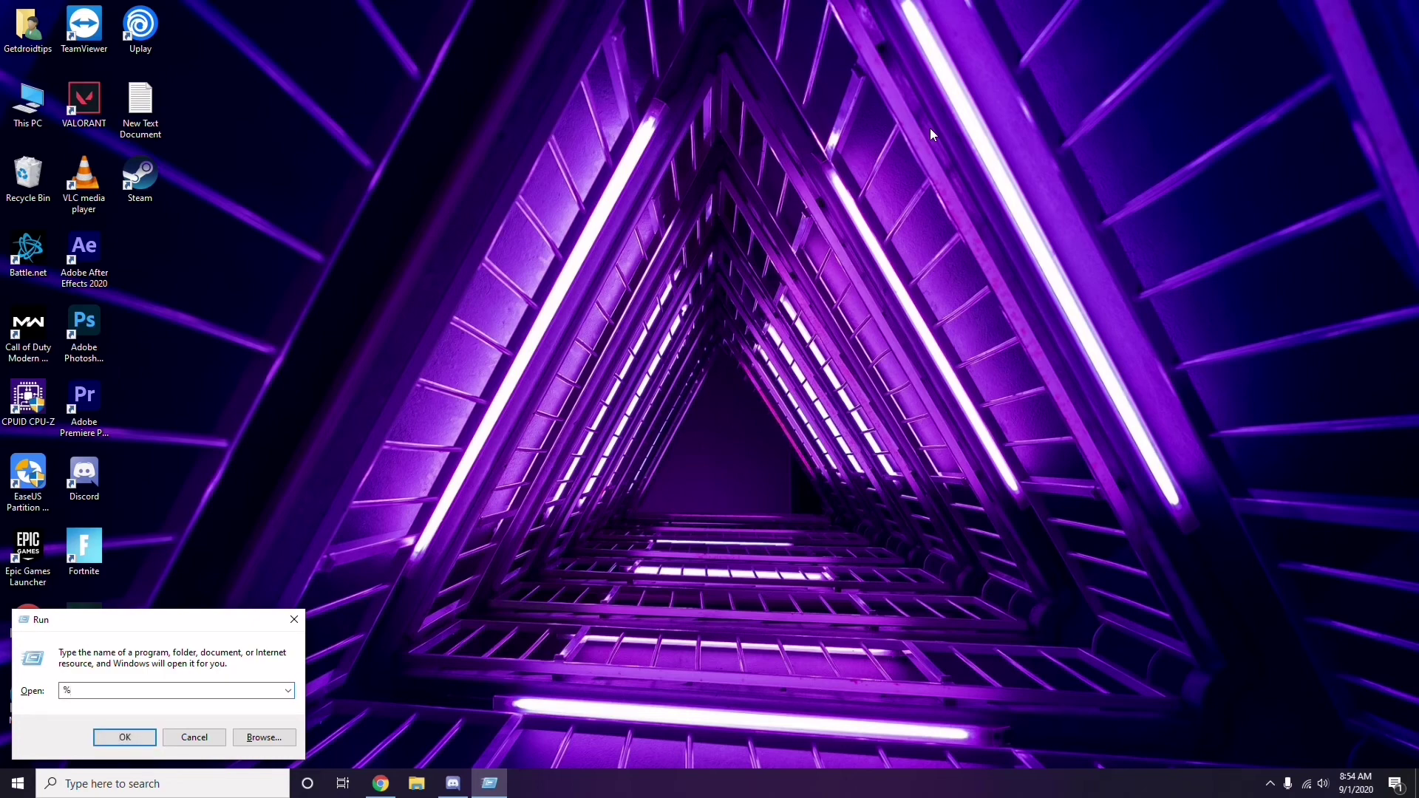
type("temp%")
left_click(126, 738)
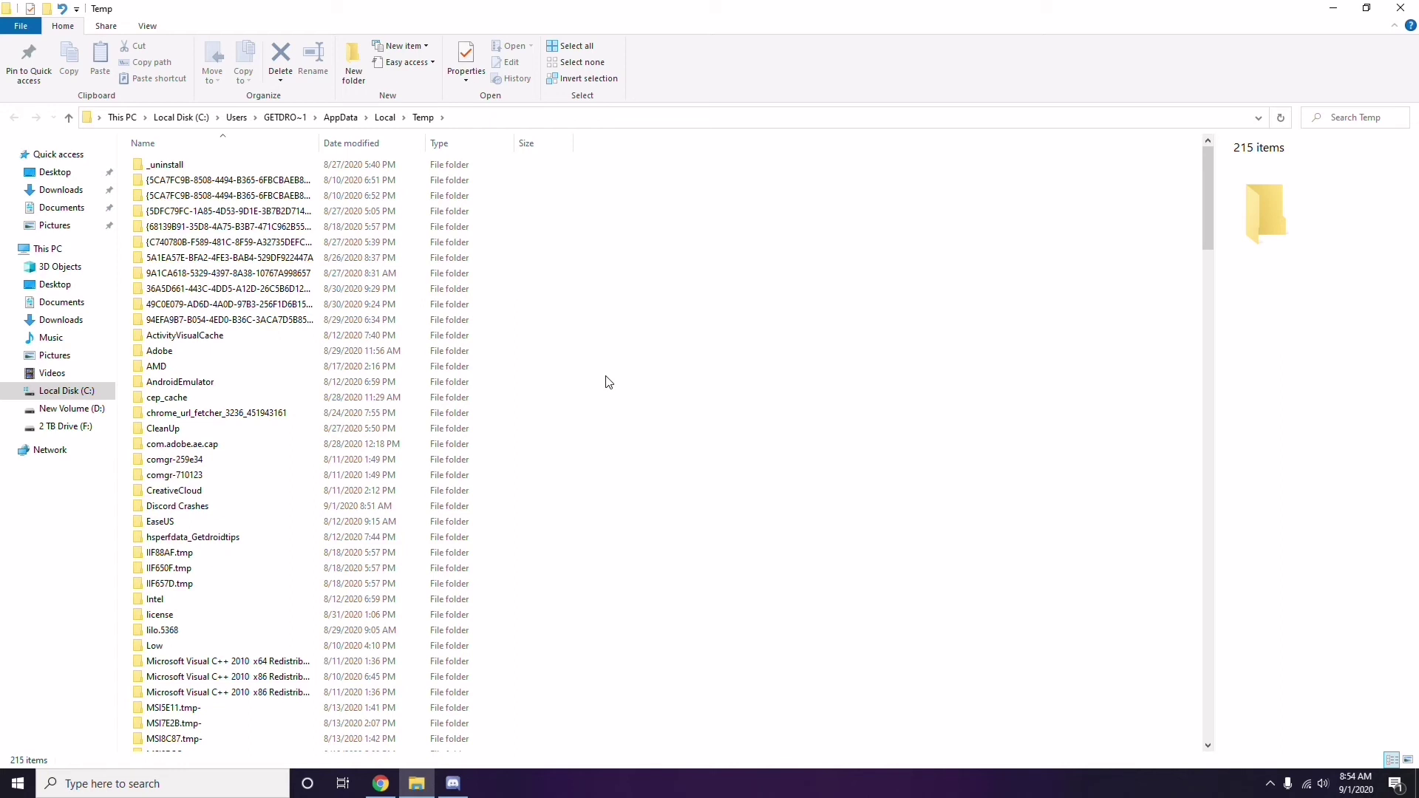
Select all items in the Temp folder, clear the selection, close the folder and refresh the desktop
key("ctrl+a")
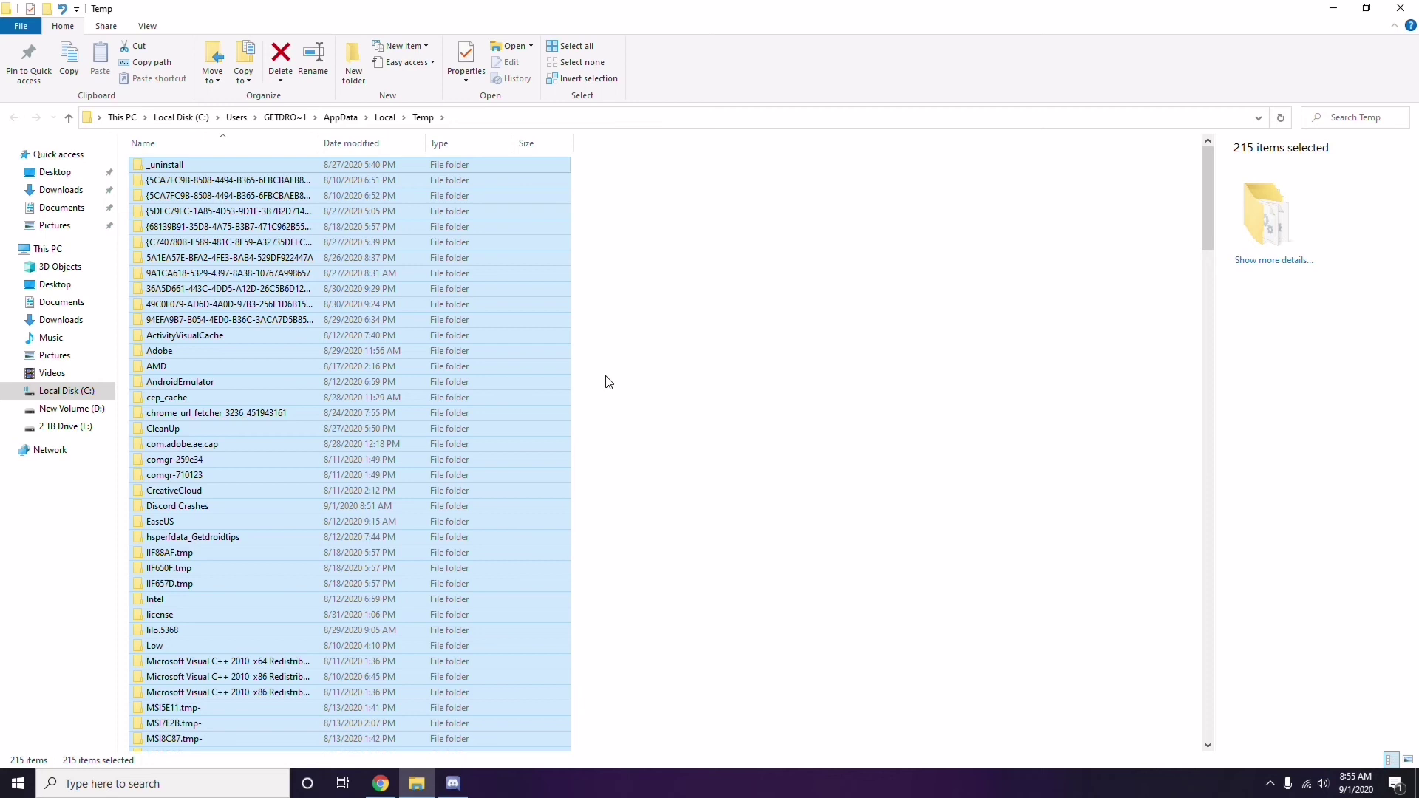
left_click(683, 379)
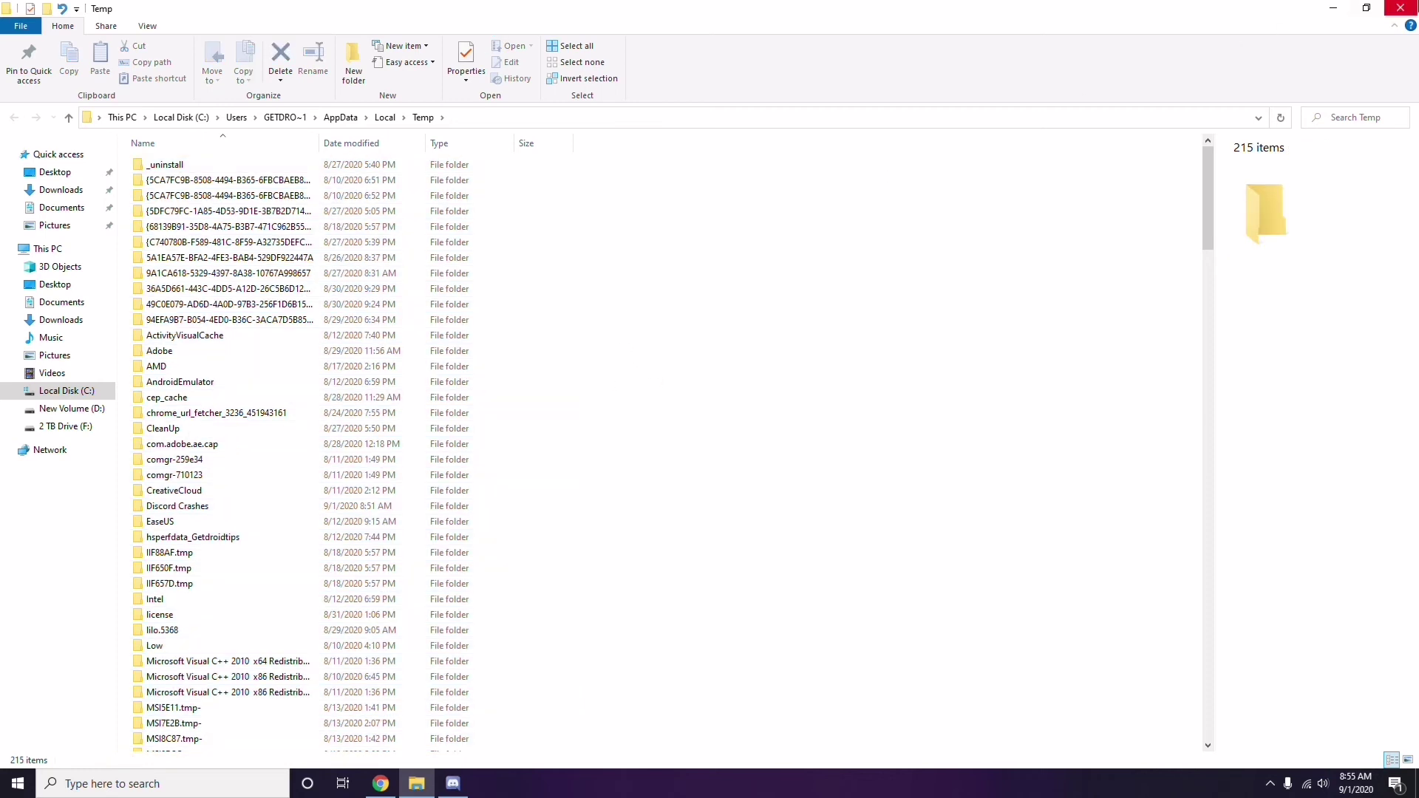
left_click(1400, 7)
right_click(550, 220)
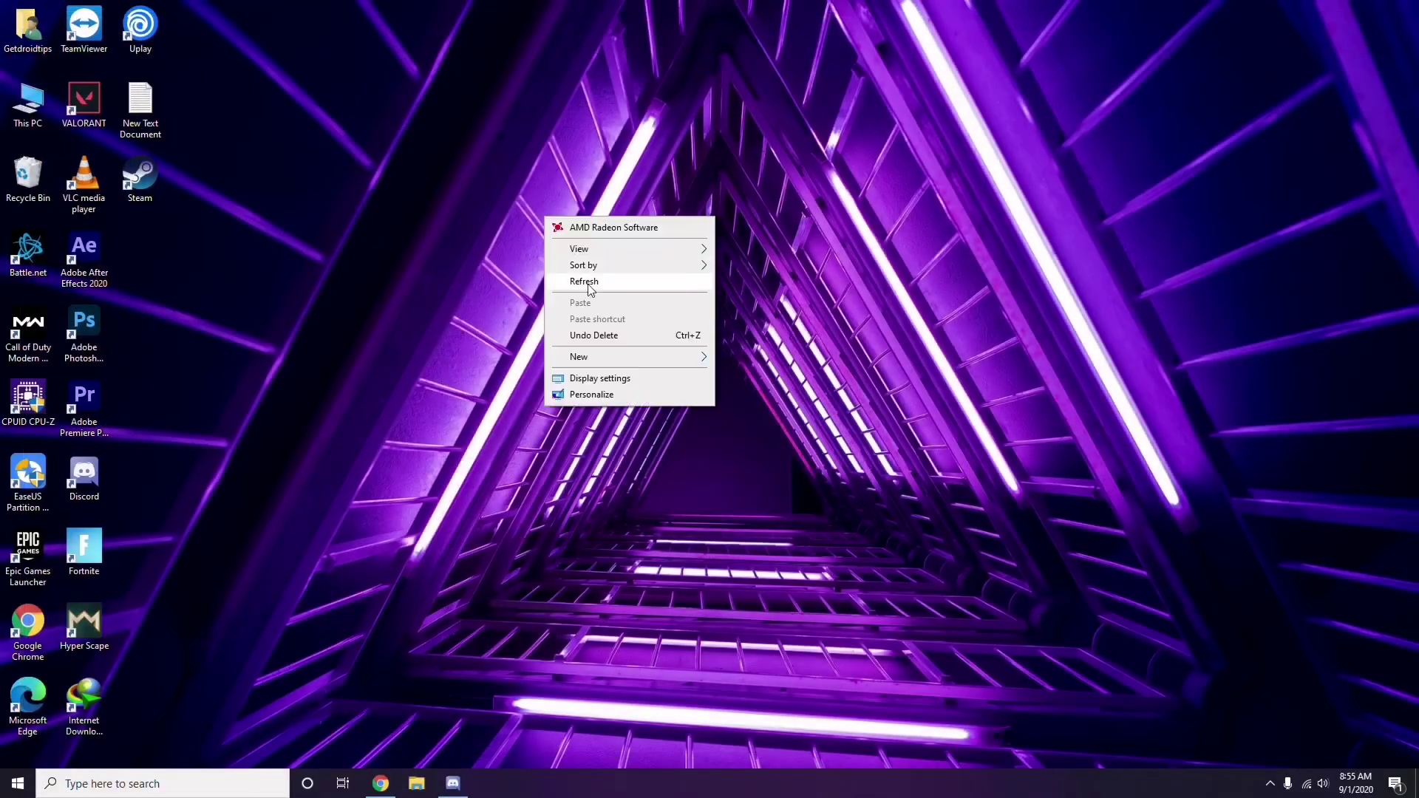
left_click(591, 284)
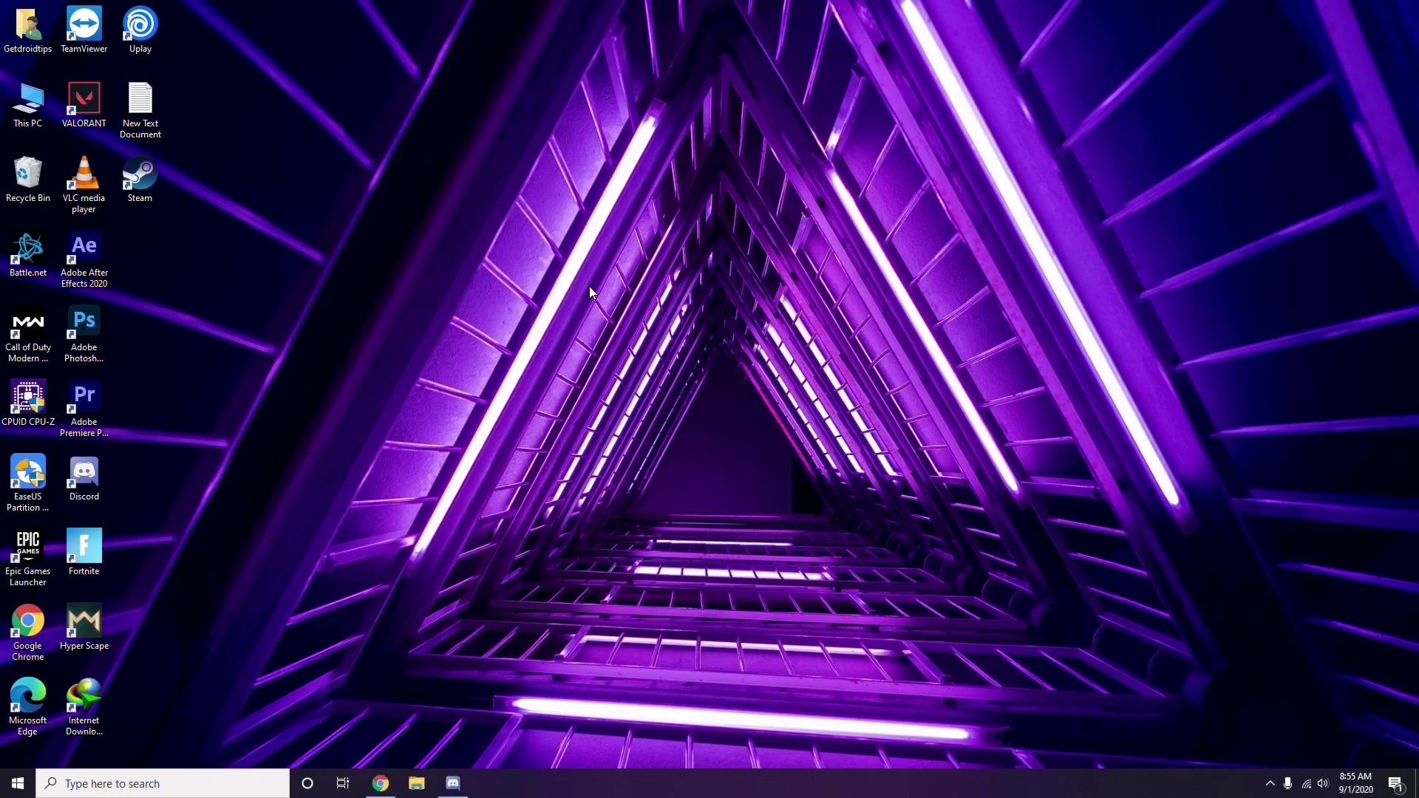
Open AMD Radeon Software, review its Home page and close it
left_click(1271, 784)
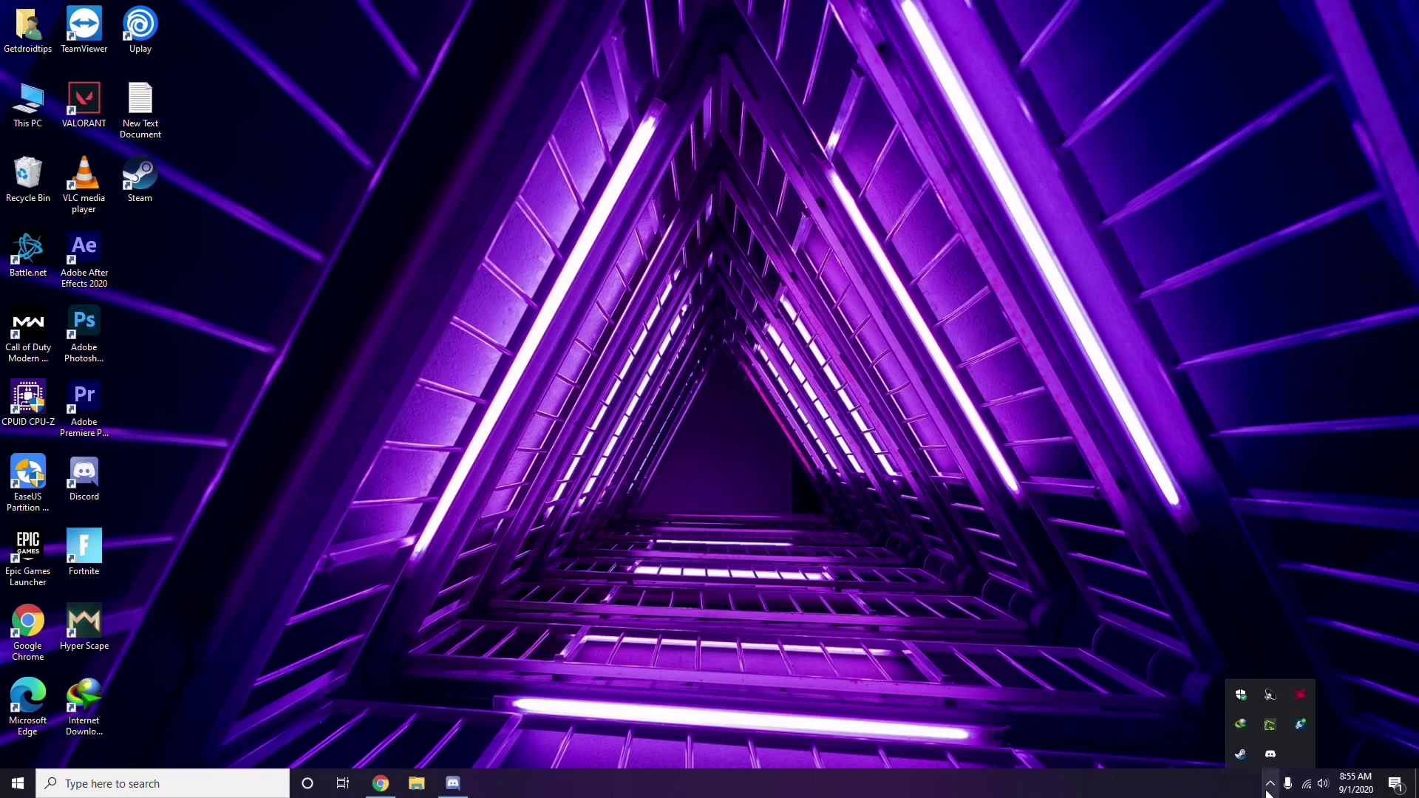
left_click(1301, 696)
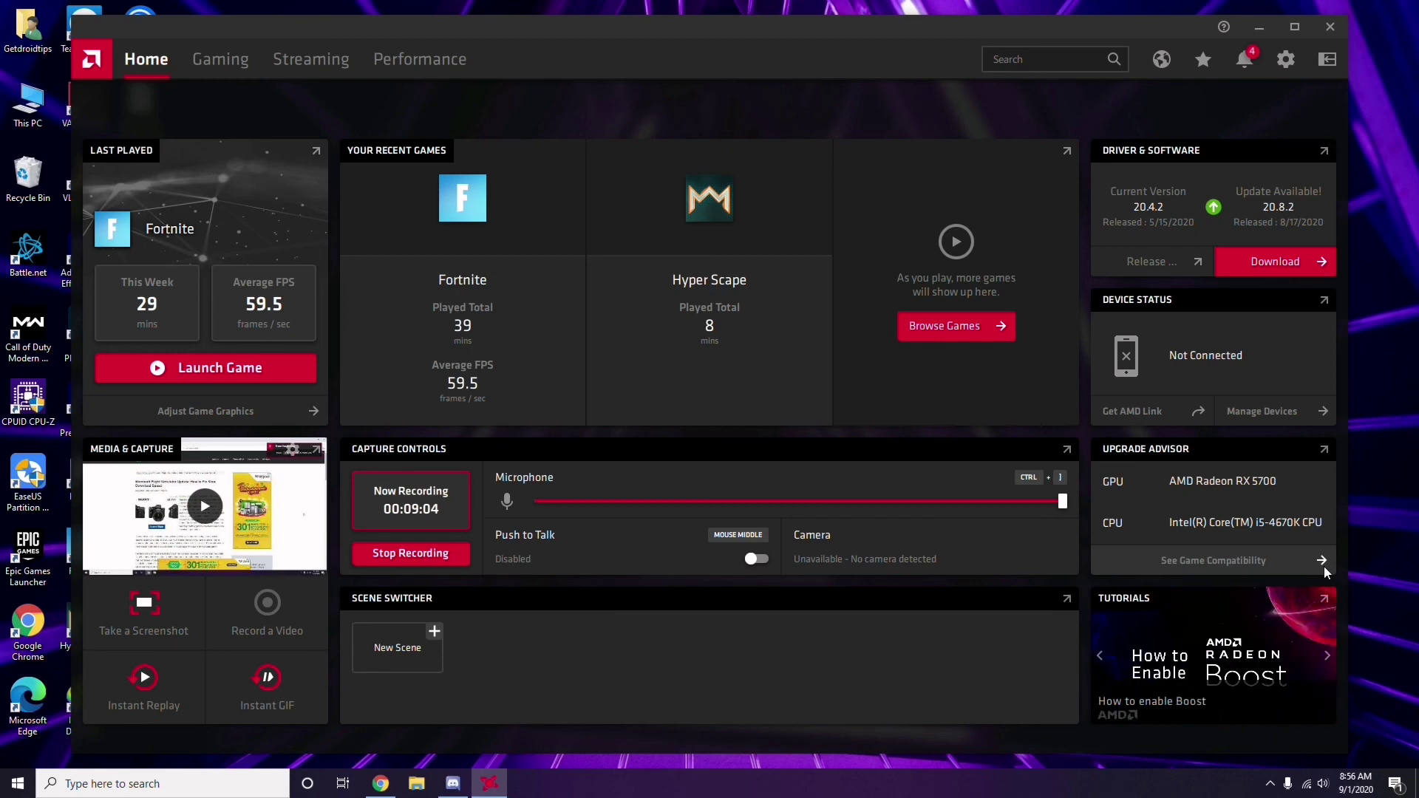
left_click(1335, 29)
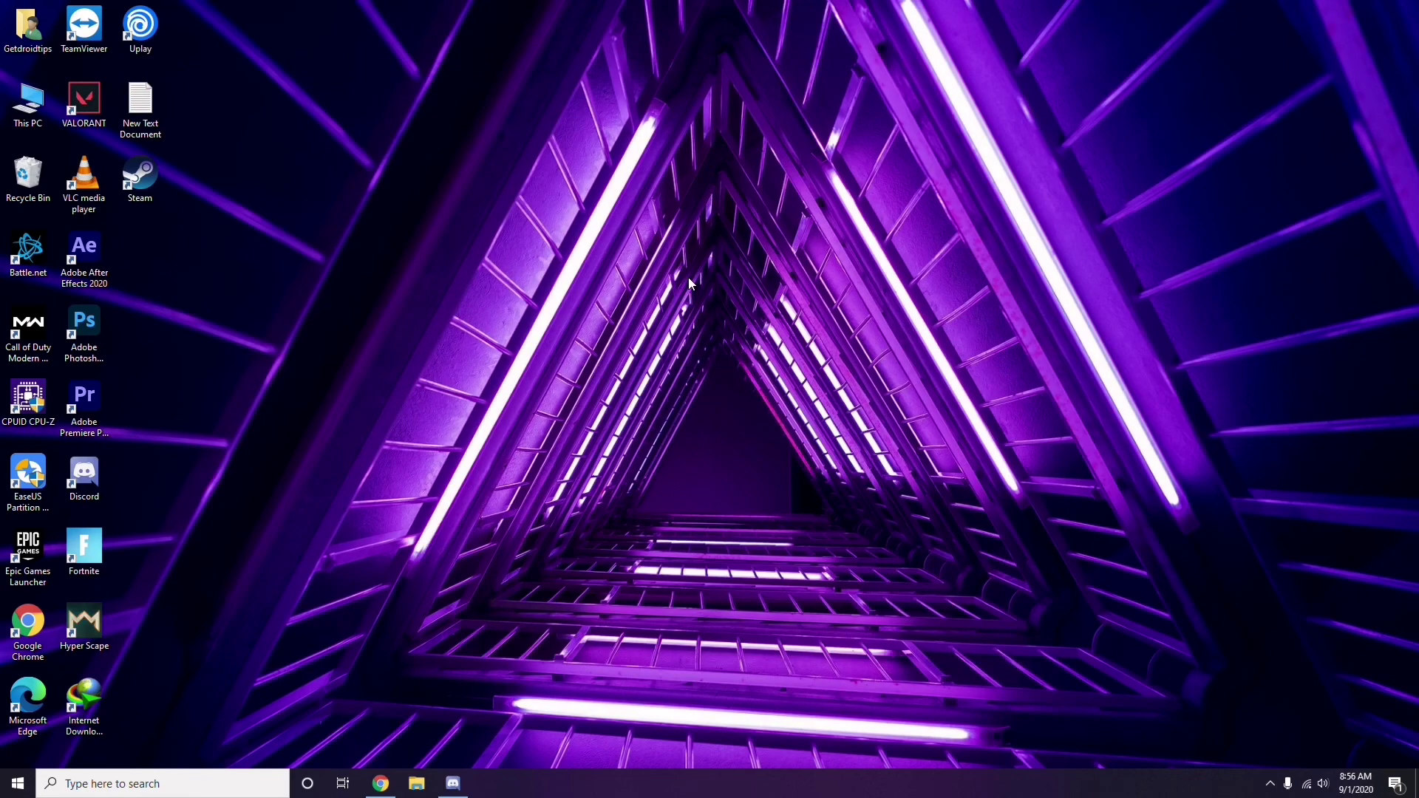
left_click(20, 788)
left_click(639, 548)
right_click(391, 339)
left_click(433, 405)
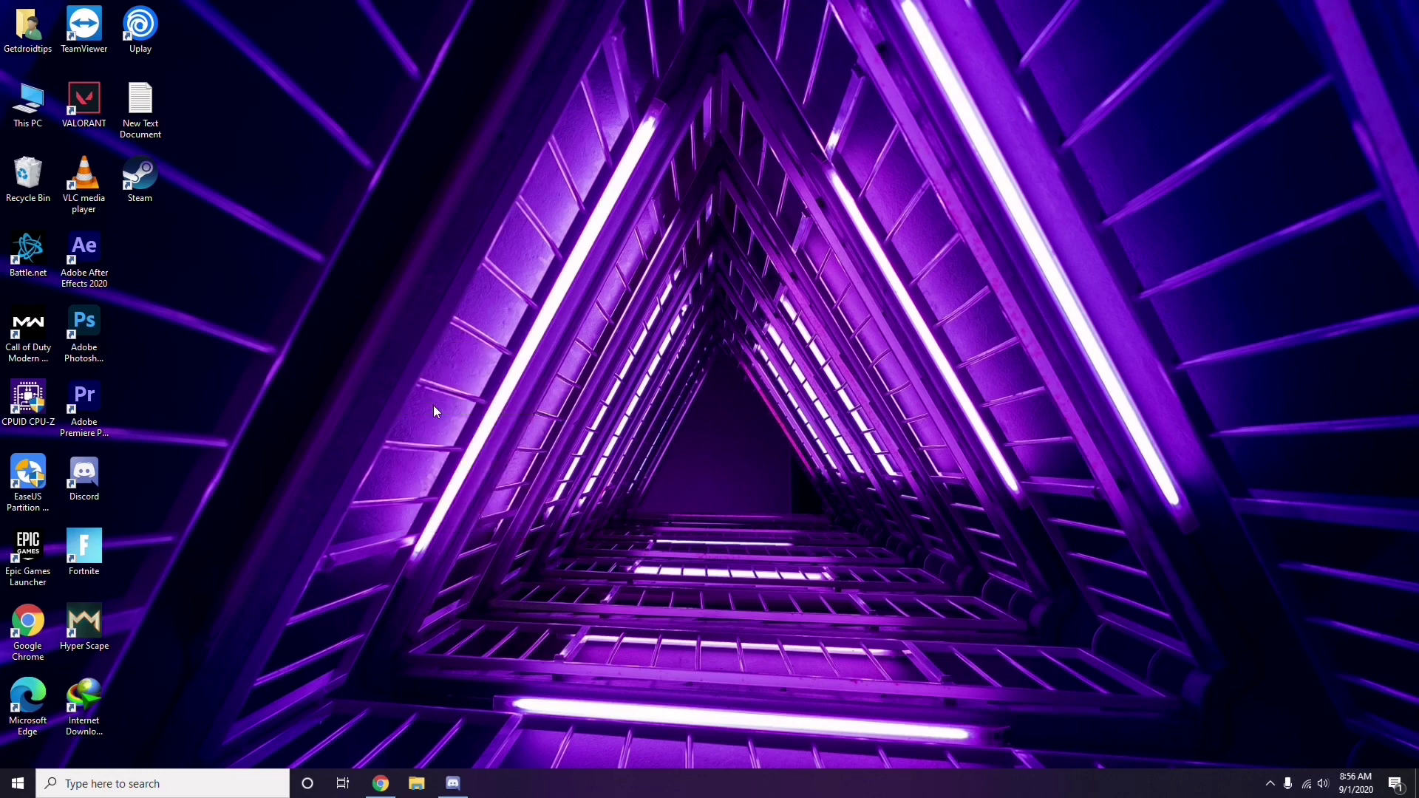